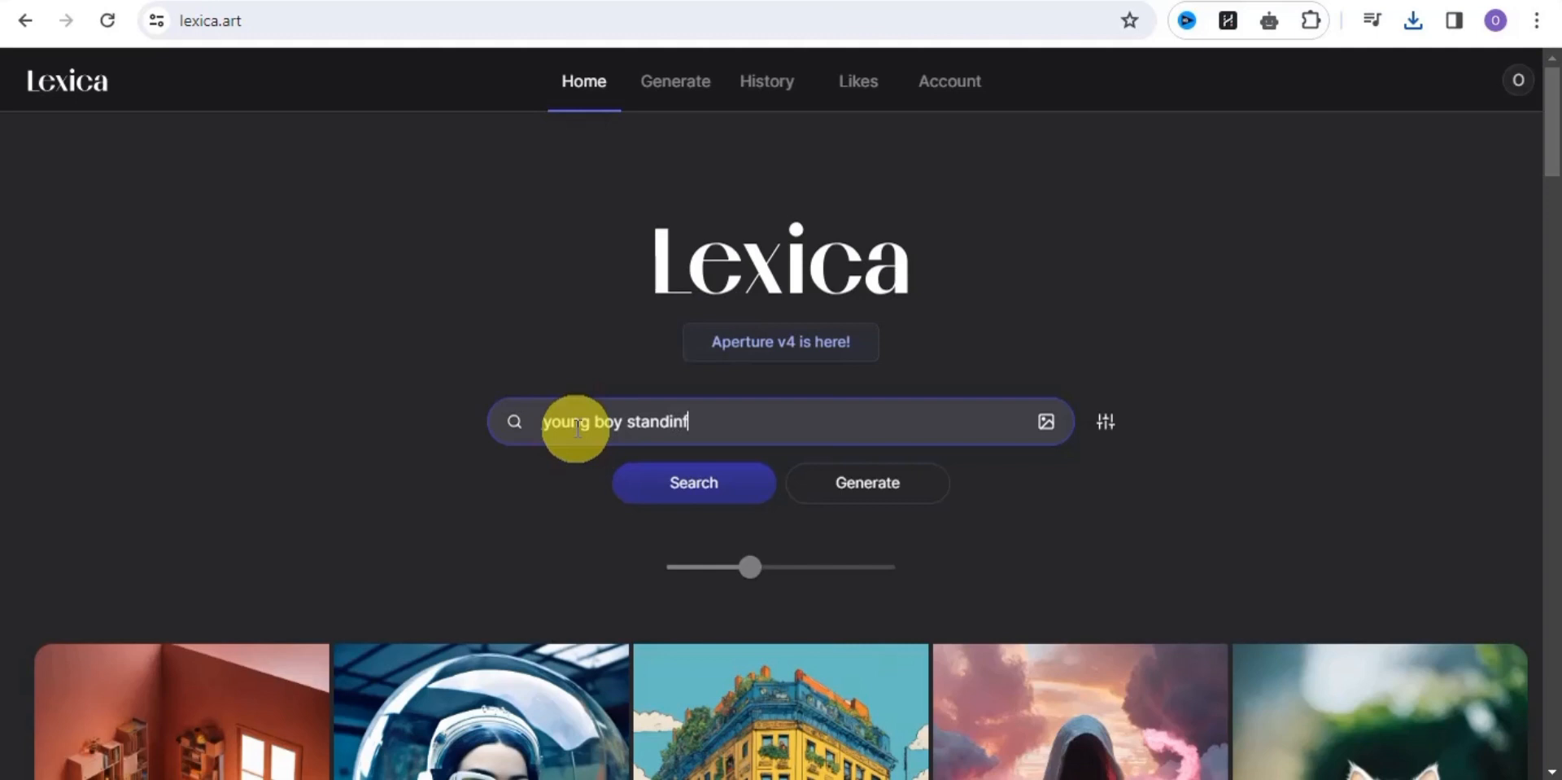
# Search for "young guy standing" and browse the resulting images.
pyautogui.click(664, 503)
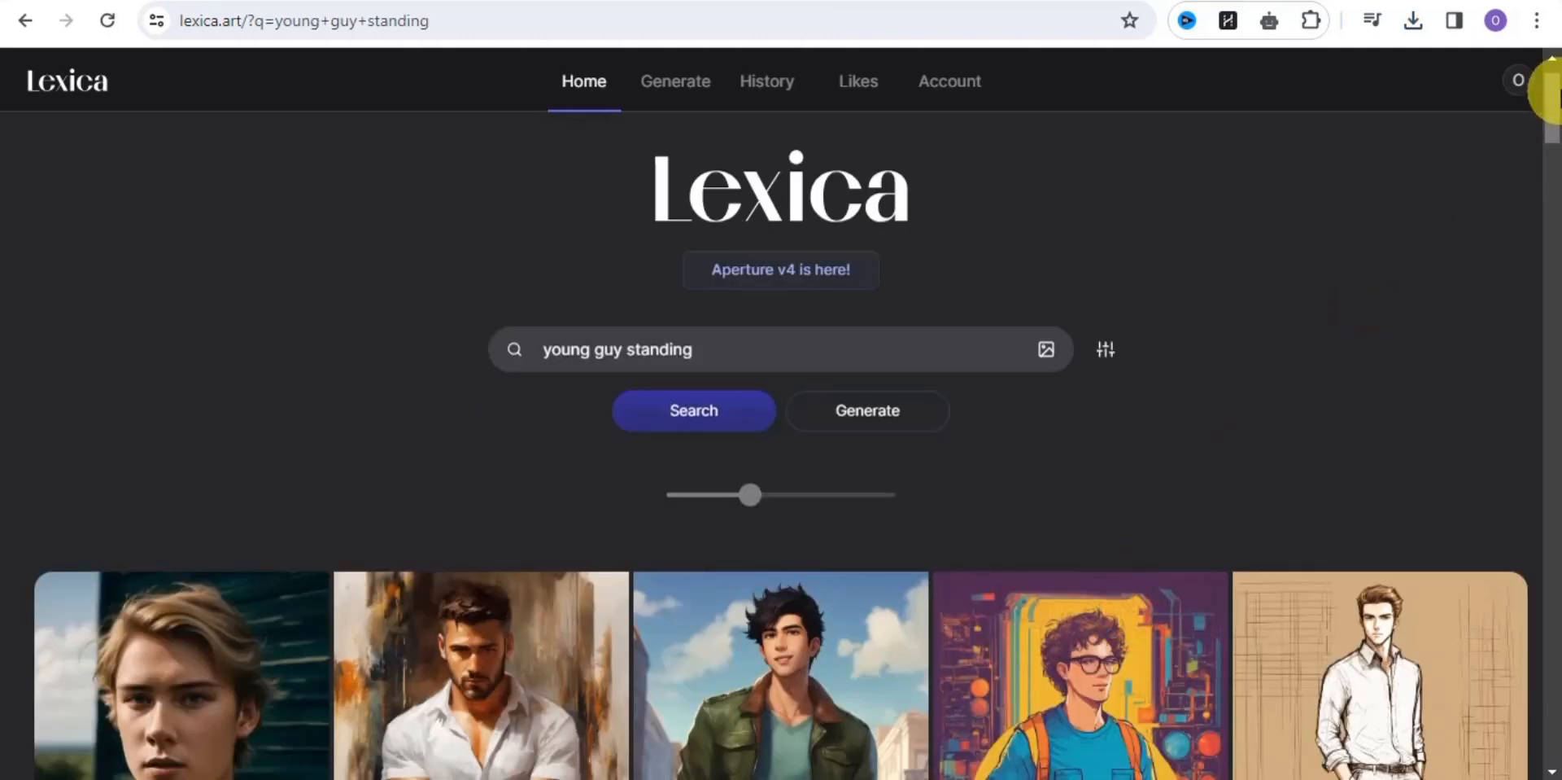
pyautogui.moveTo(1559, 101); pyautogui.dragTo(1554, 191)
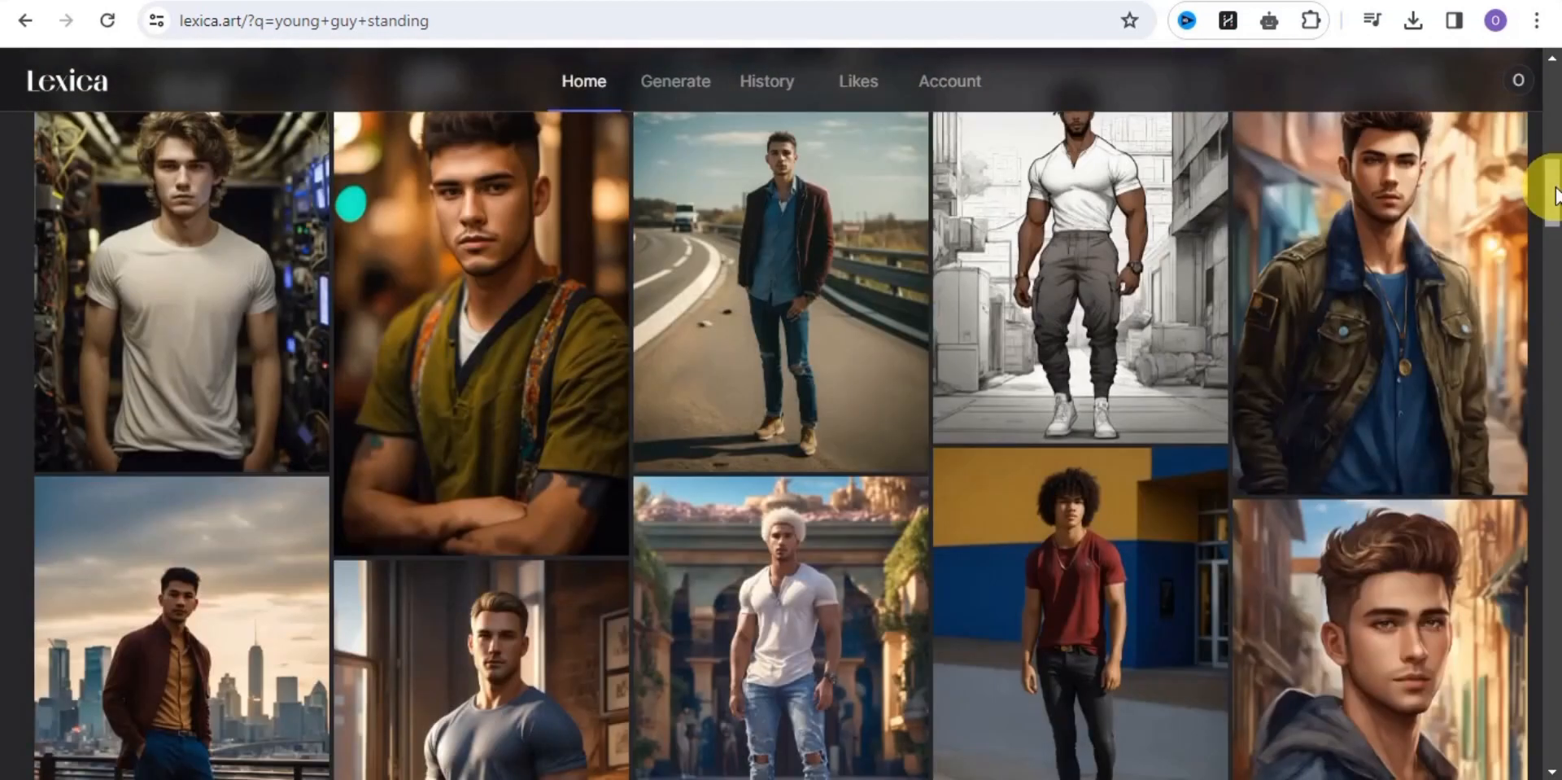
pyautogui.moveTo(1554, 195); pyautogui.dragTo(1554, 82)
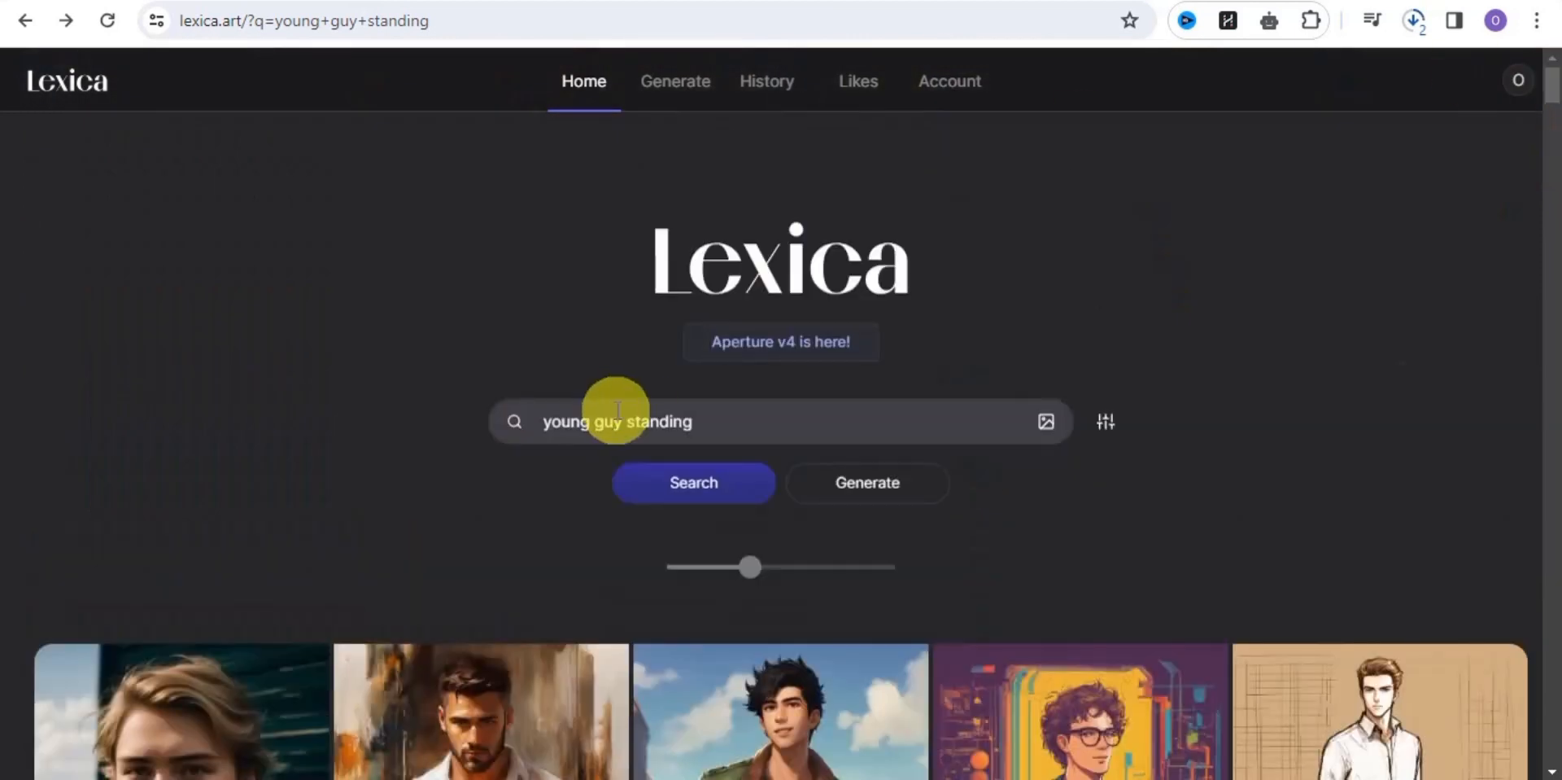
# Search for "youtuber bedroom background" and download the pastel bedroom image with string lights.
pyautogui.moveTo(539, 423); pyautogui.dragTo(752, 437)
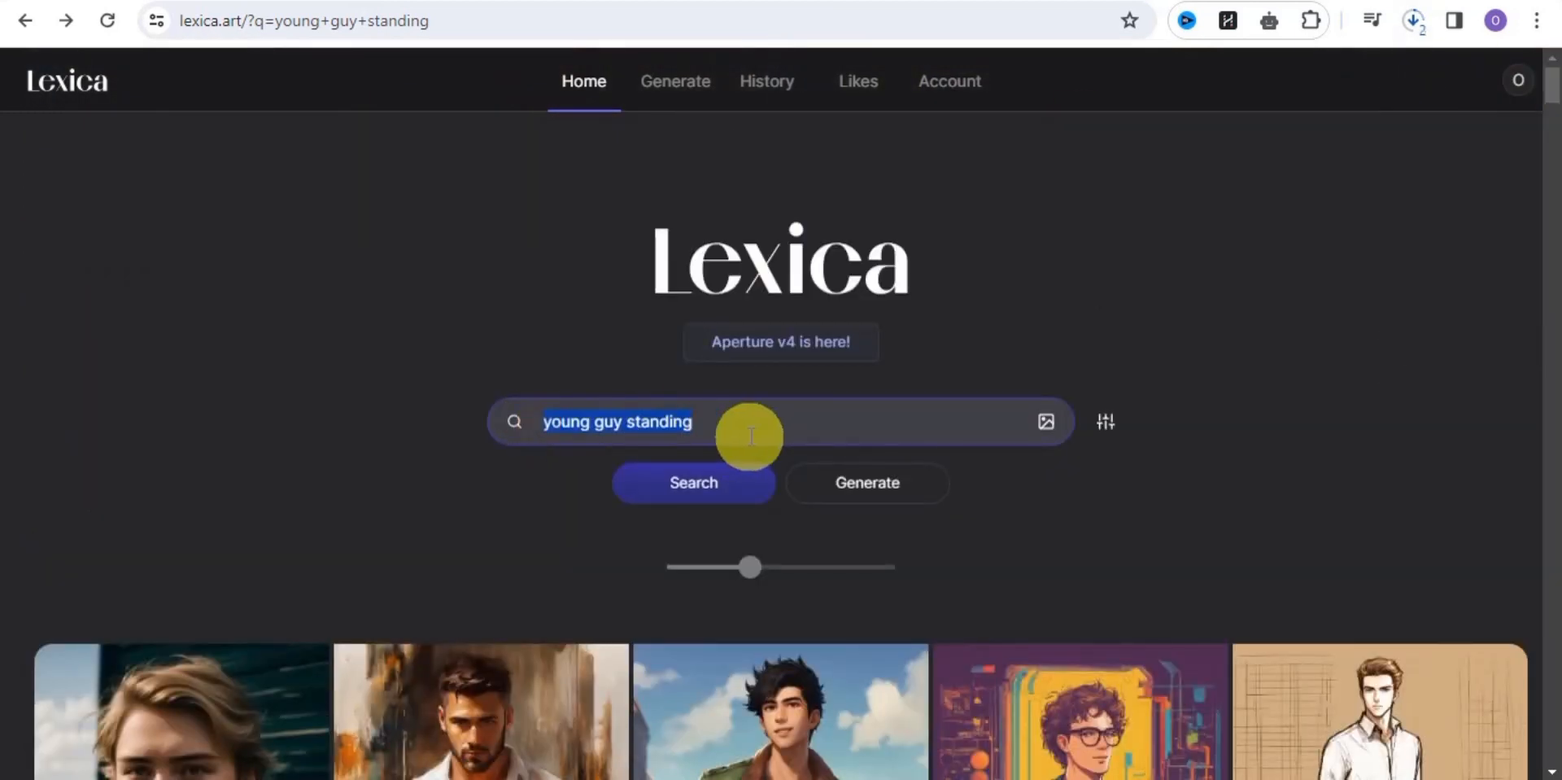
pyautogui.write('youtube bac')
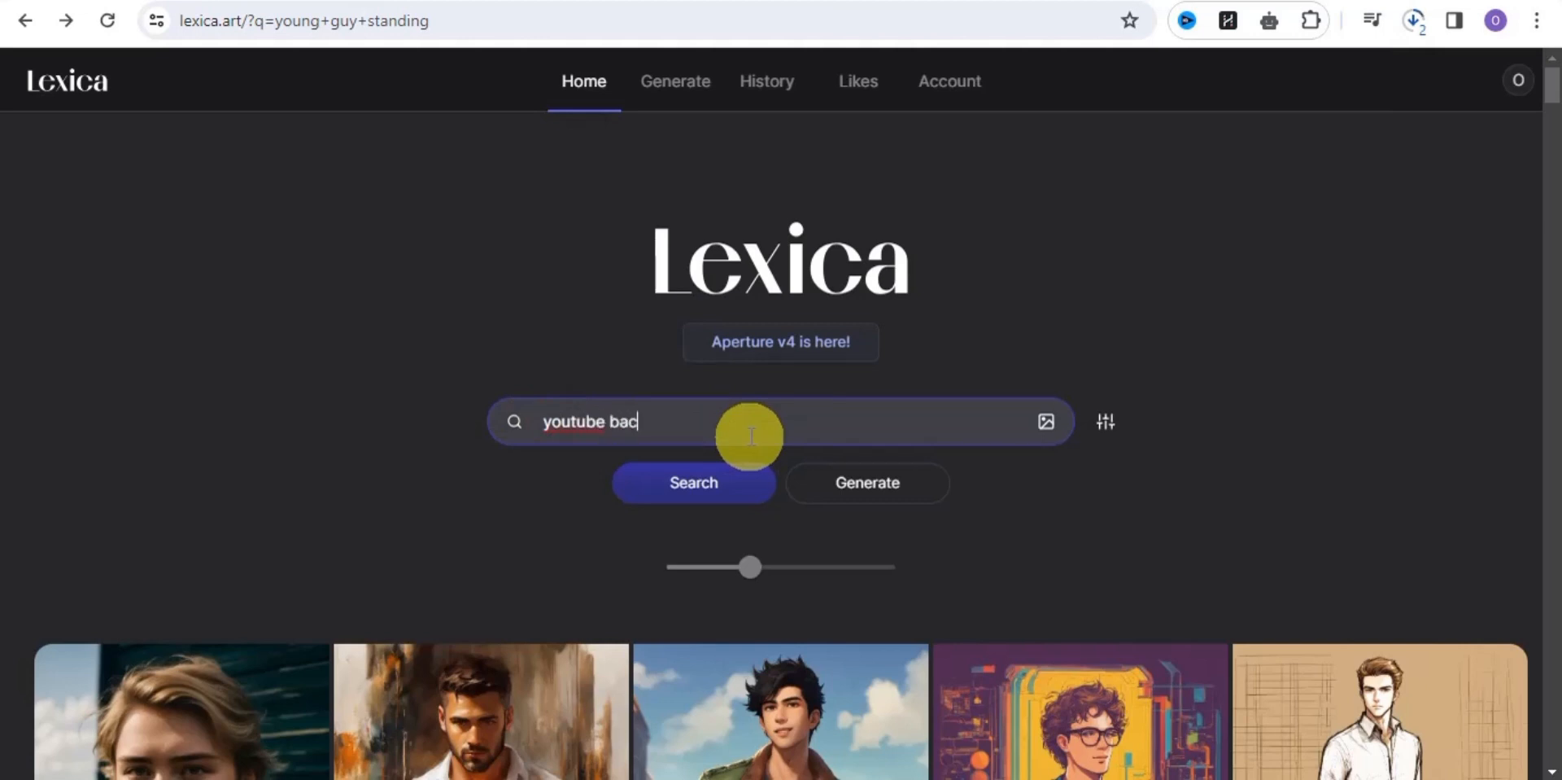
pyautogui.write('kgroun')
pyautogui.click(610, 421)
pyautogui.write('bedroom')
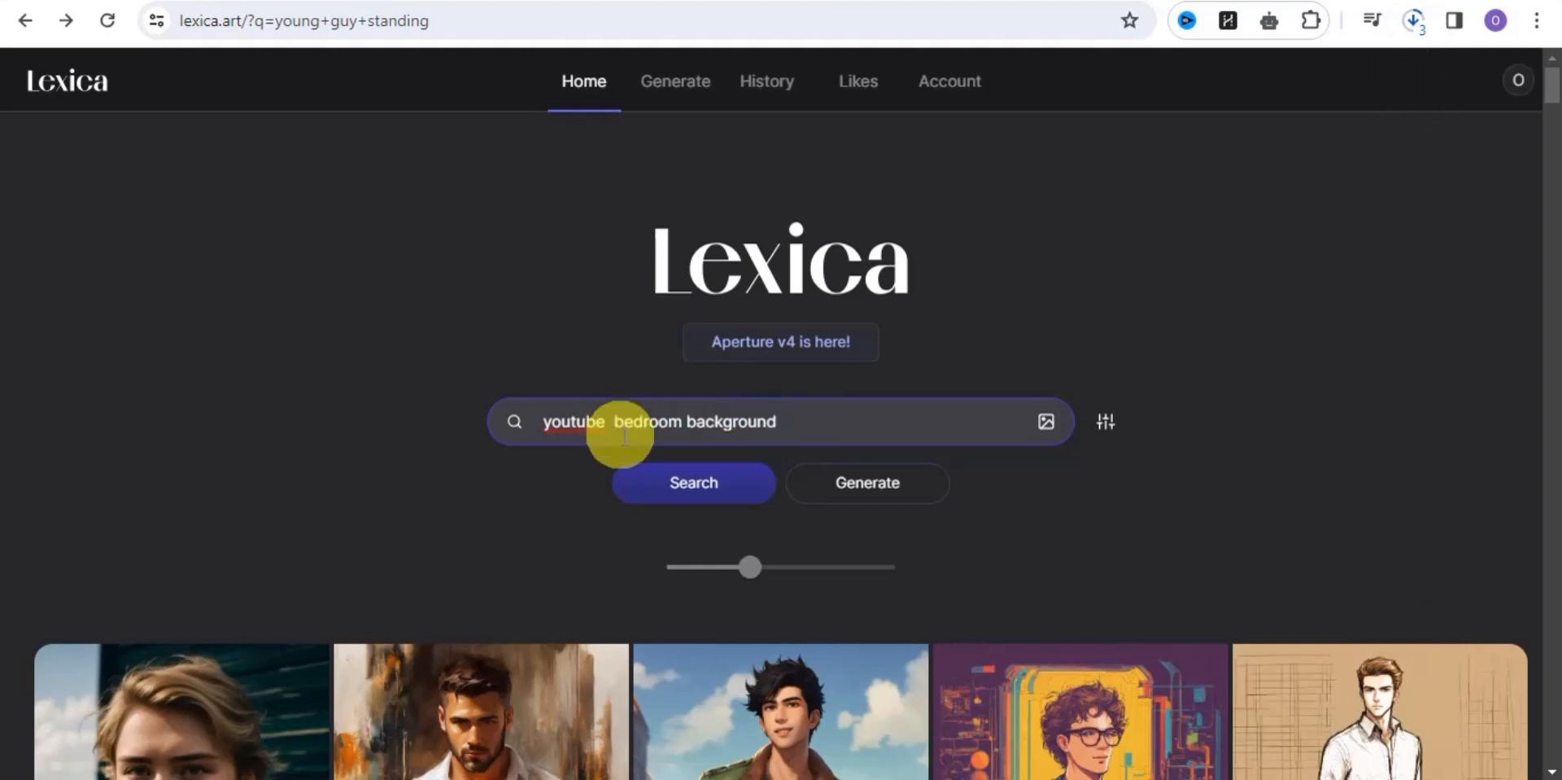
pyautogui.click(673, 486)
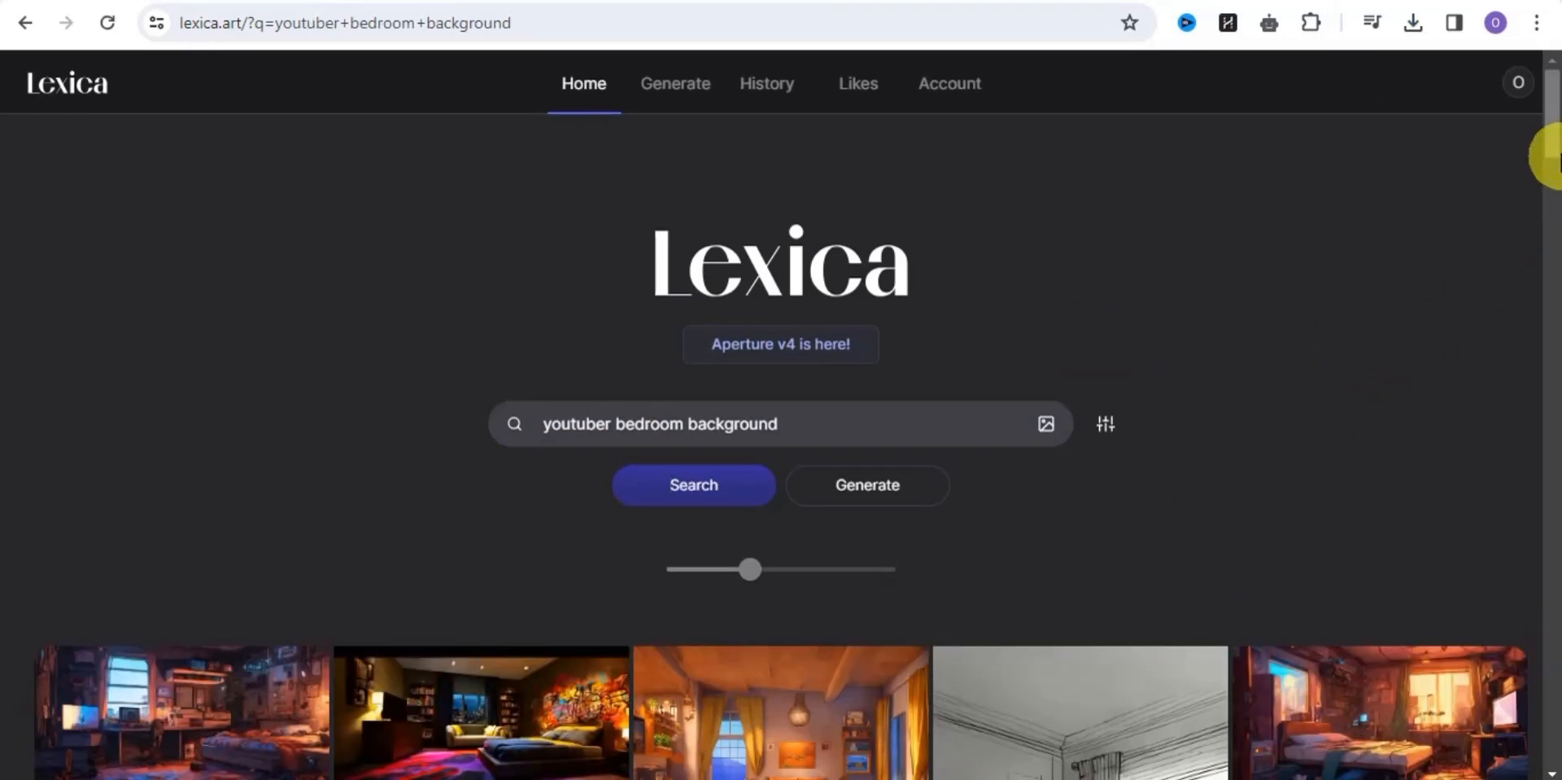
pyautogui.moveTo(1553, 140); pyautogui.dragTo(1554, 248)
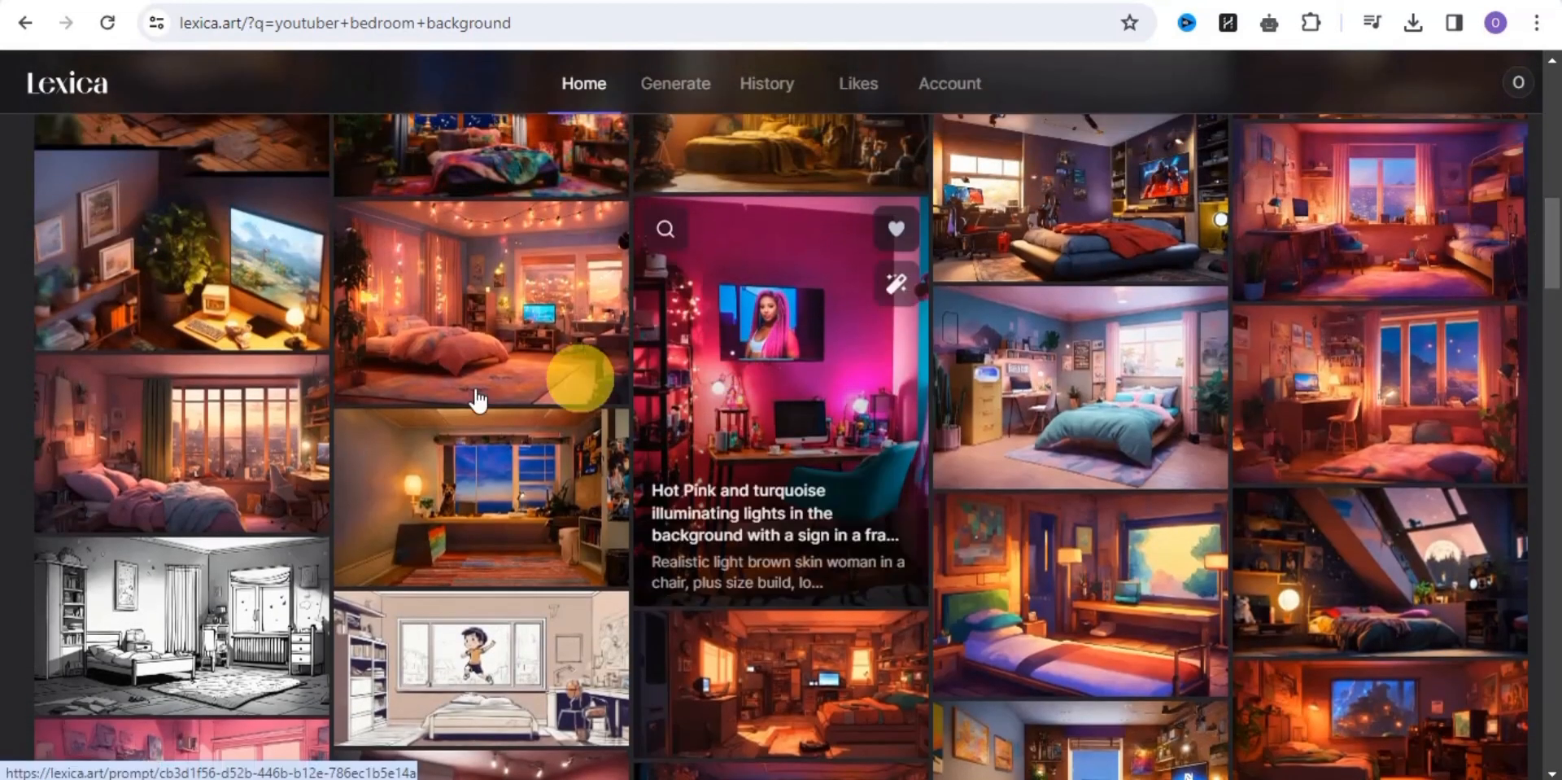
pyautogui.click(472, 294)
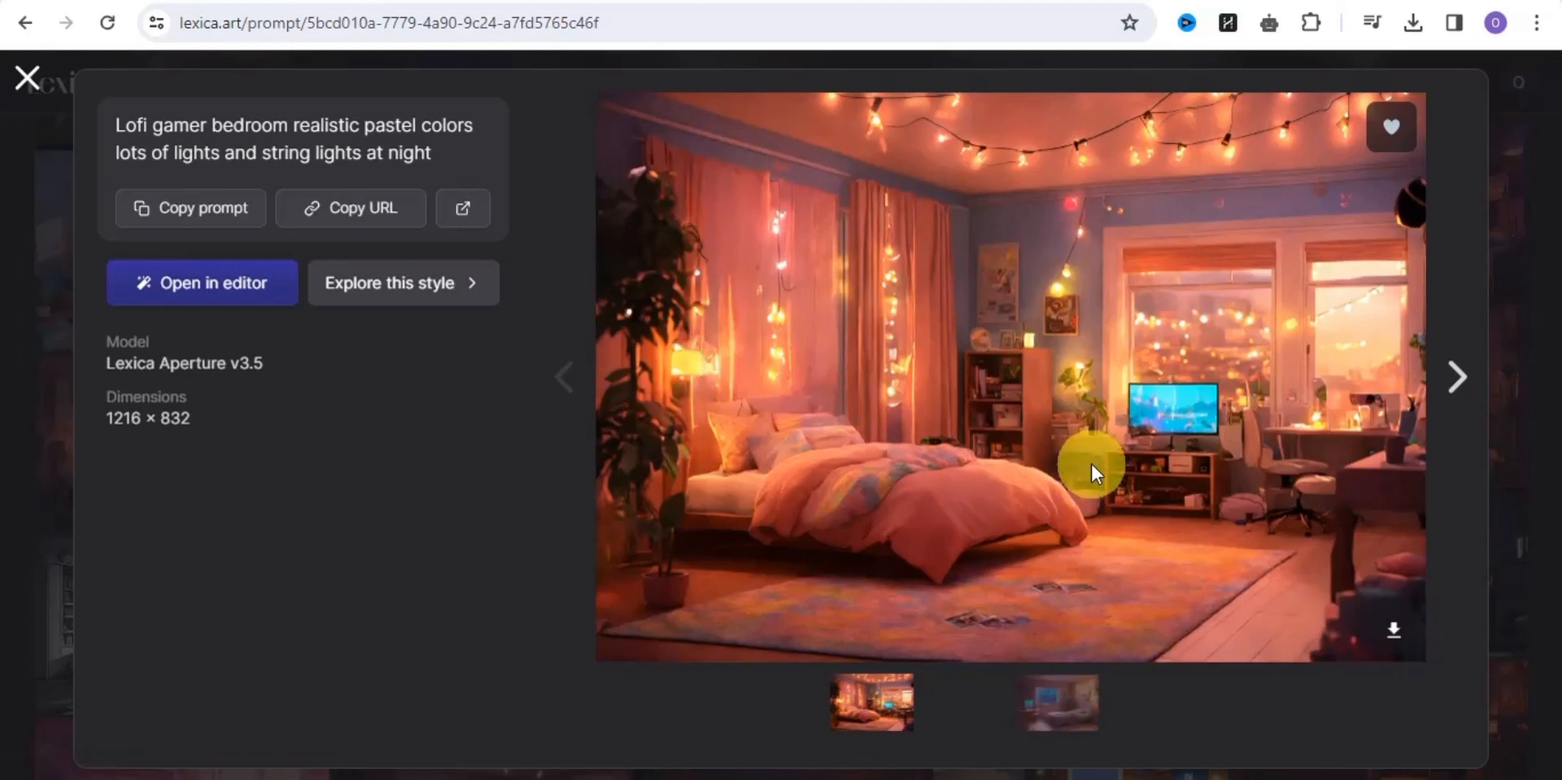
# Switch to remove.bg, upload the downloaded lofi gamer bedroom image and download the processed version.
pyautogui.click(956, 4)
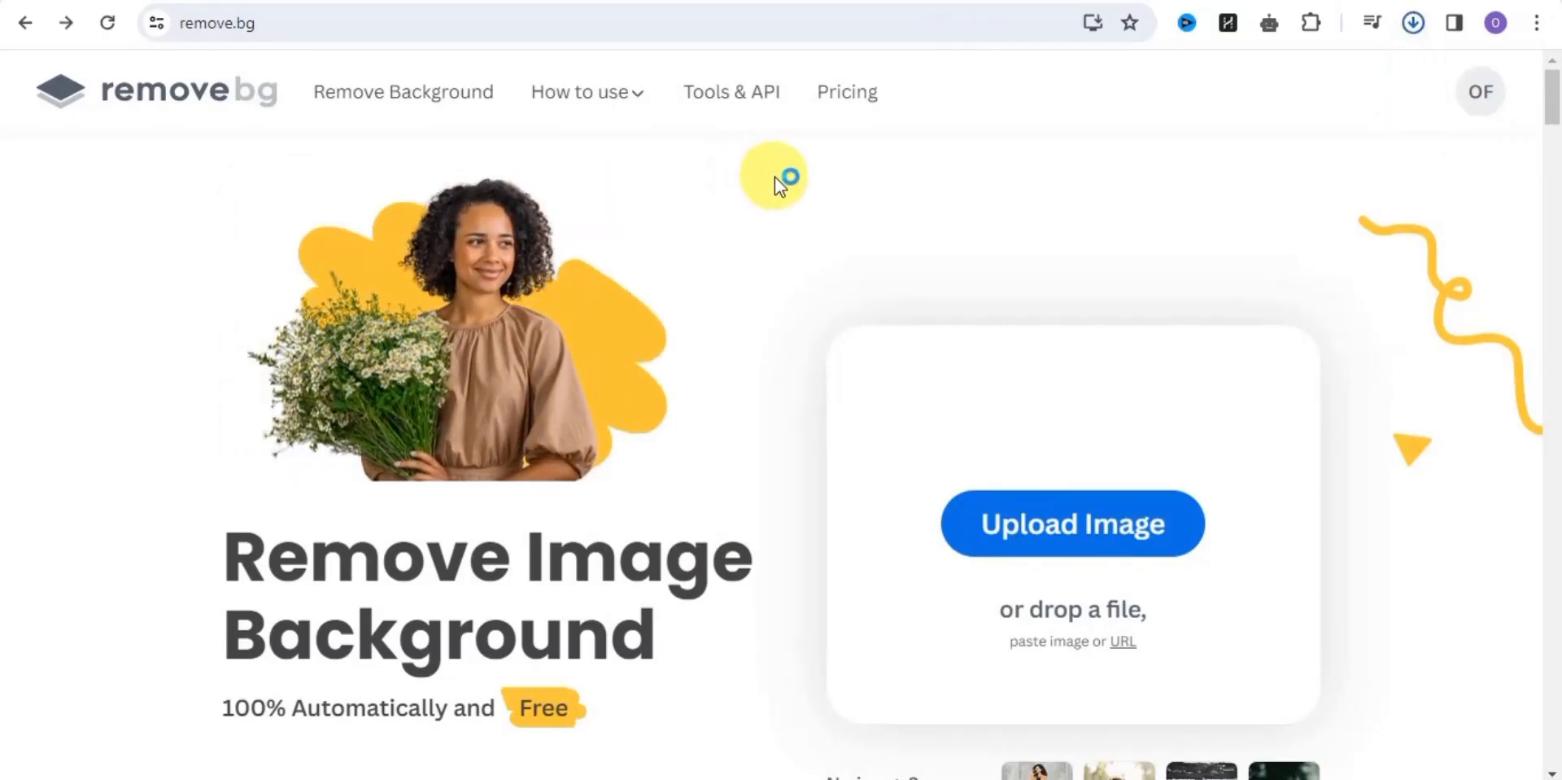
pyautogui.click(960, 174)
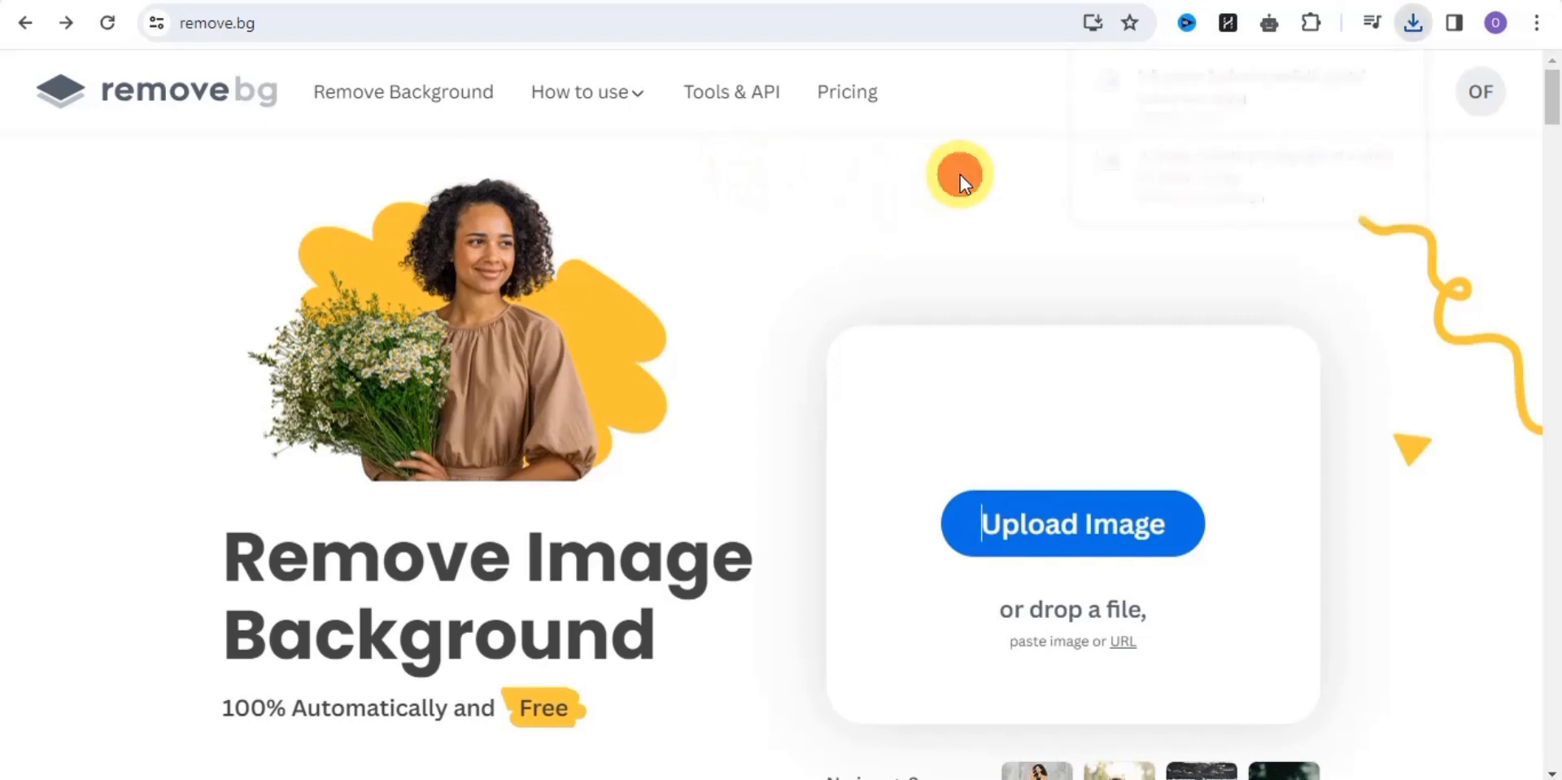
pyautogui.click(1413, 25)
pyautogui.moveTo(1229, 130); pyautogui.dragTo(811, 373)
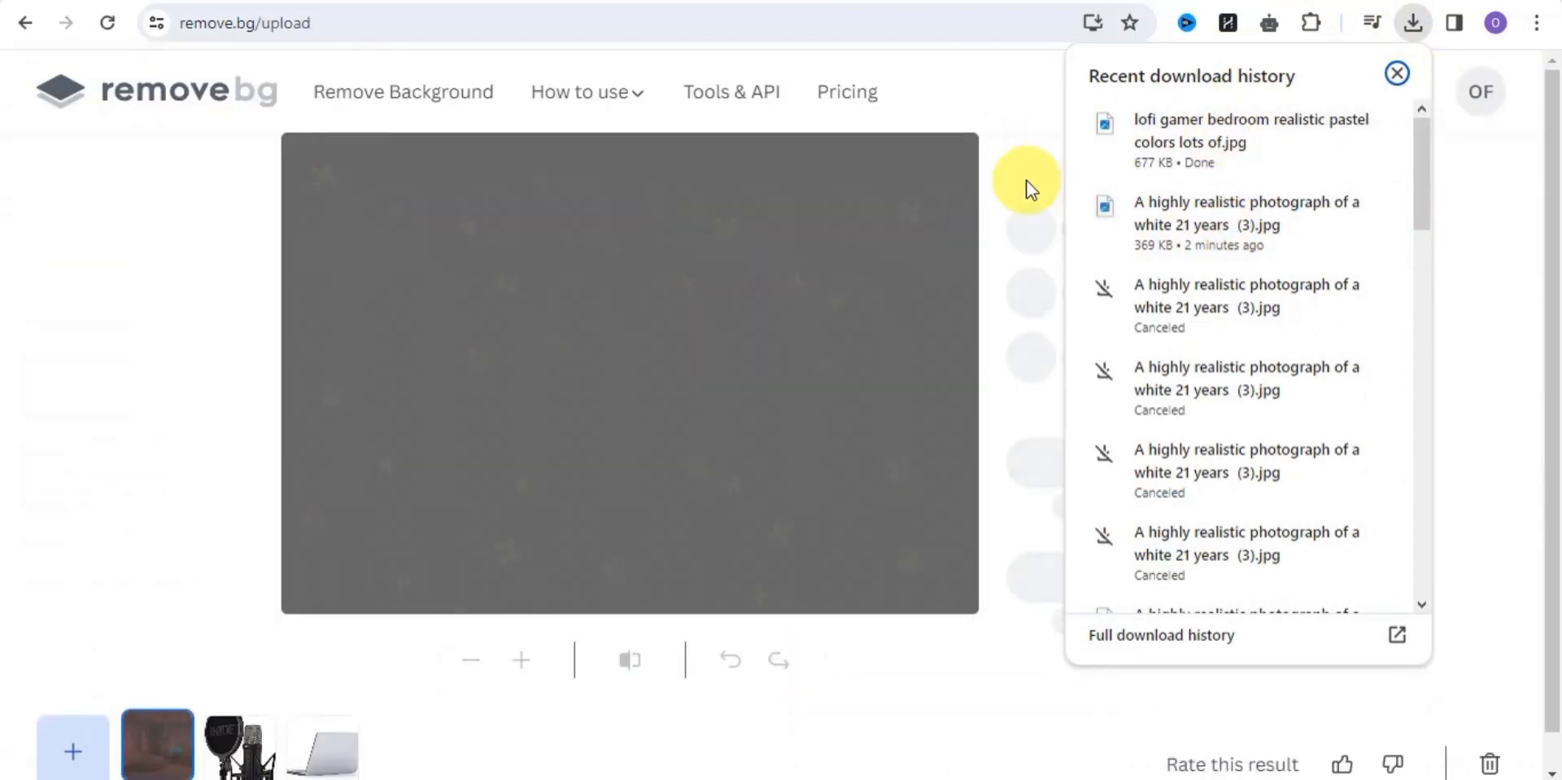
pyautogui.click(1027, 179)
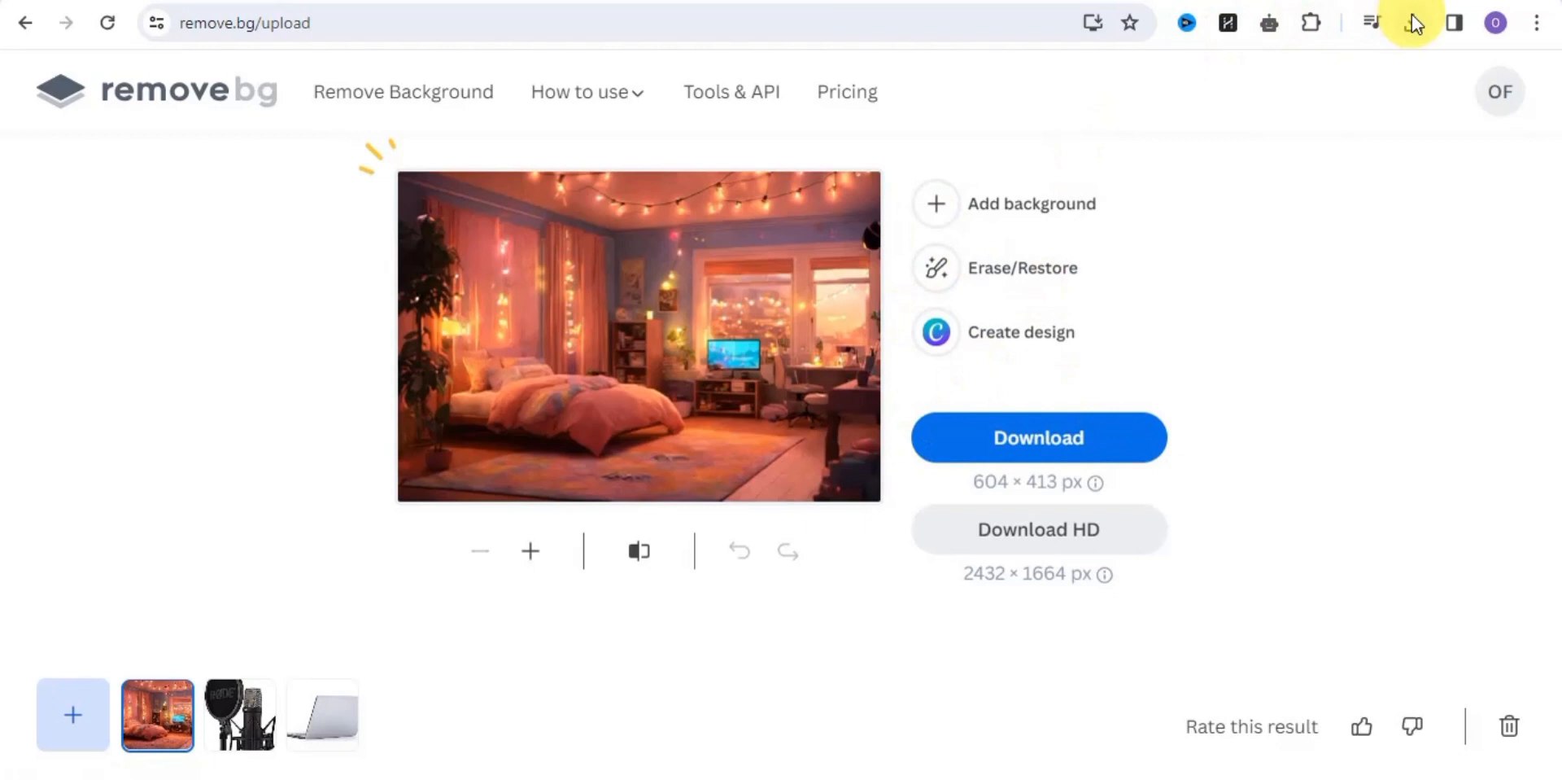
pyautogui.click(991, 435)
# Upload the downloaded portrait of the young man for background removal and download the cutout.
pyautogui.click(1395, 13)
pyautogui.click(1411, 21)
pyautogui.moveTo(1218, 312); pyautogui.dragTo(580, 485)
pyautogui.click(260, 447)
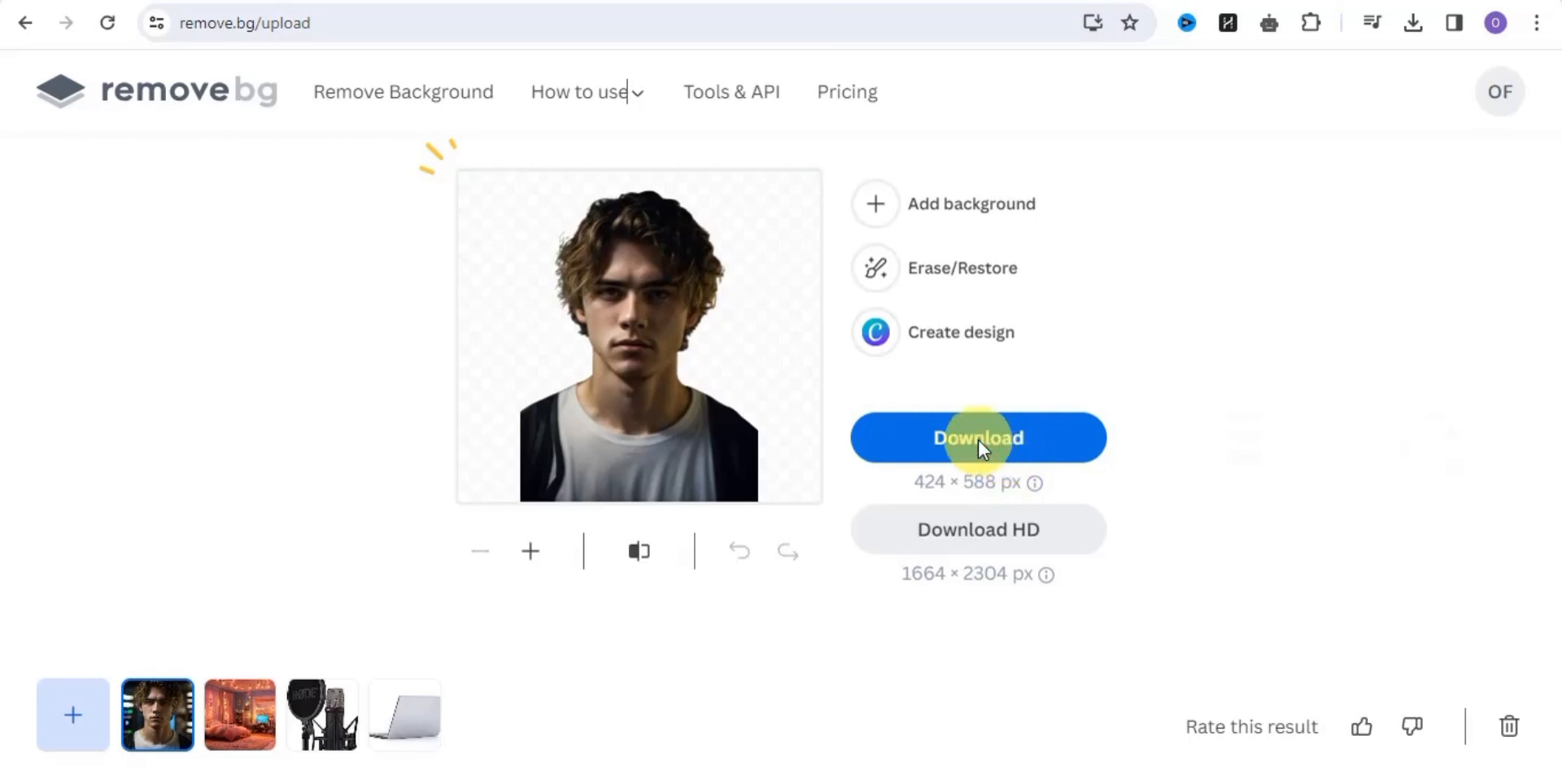
pyautogui.click(978, 437)
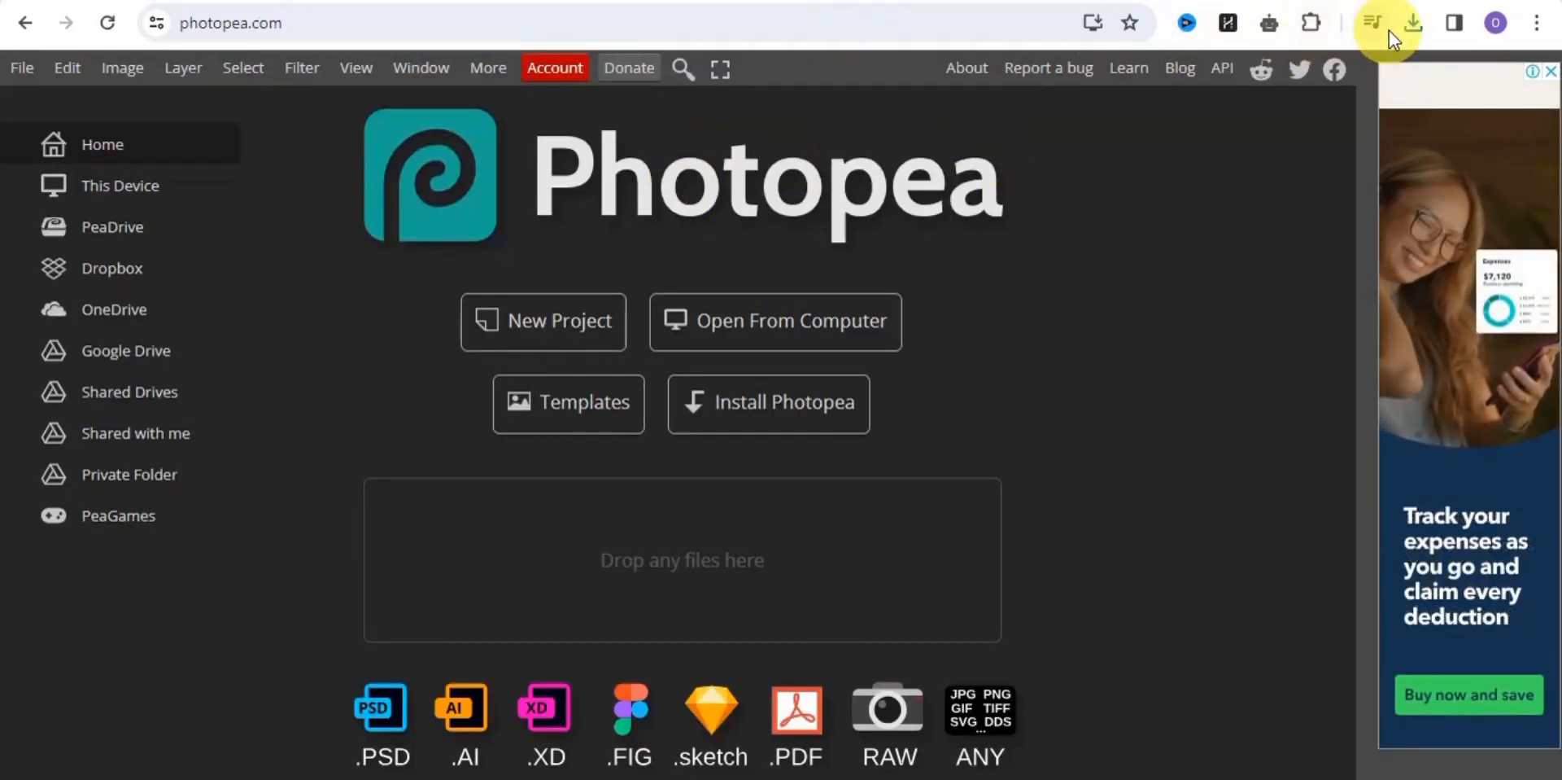
# Open the downloaded portrait cutout in Photopea as a new project.
pyautogui.click(1410, 24)
pyautogui.moveTo(1201, 153); pyautogui.dragTo(726, 509)
pyautogui.click(935, 334)
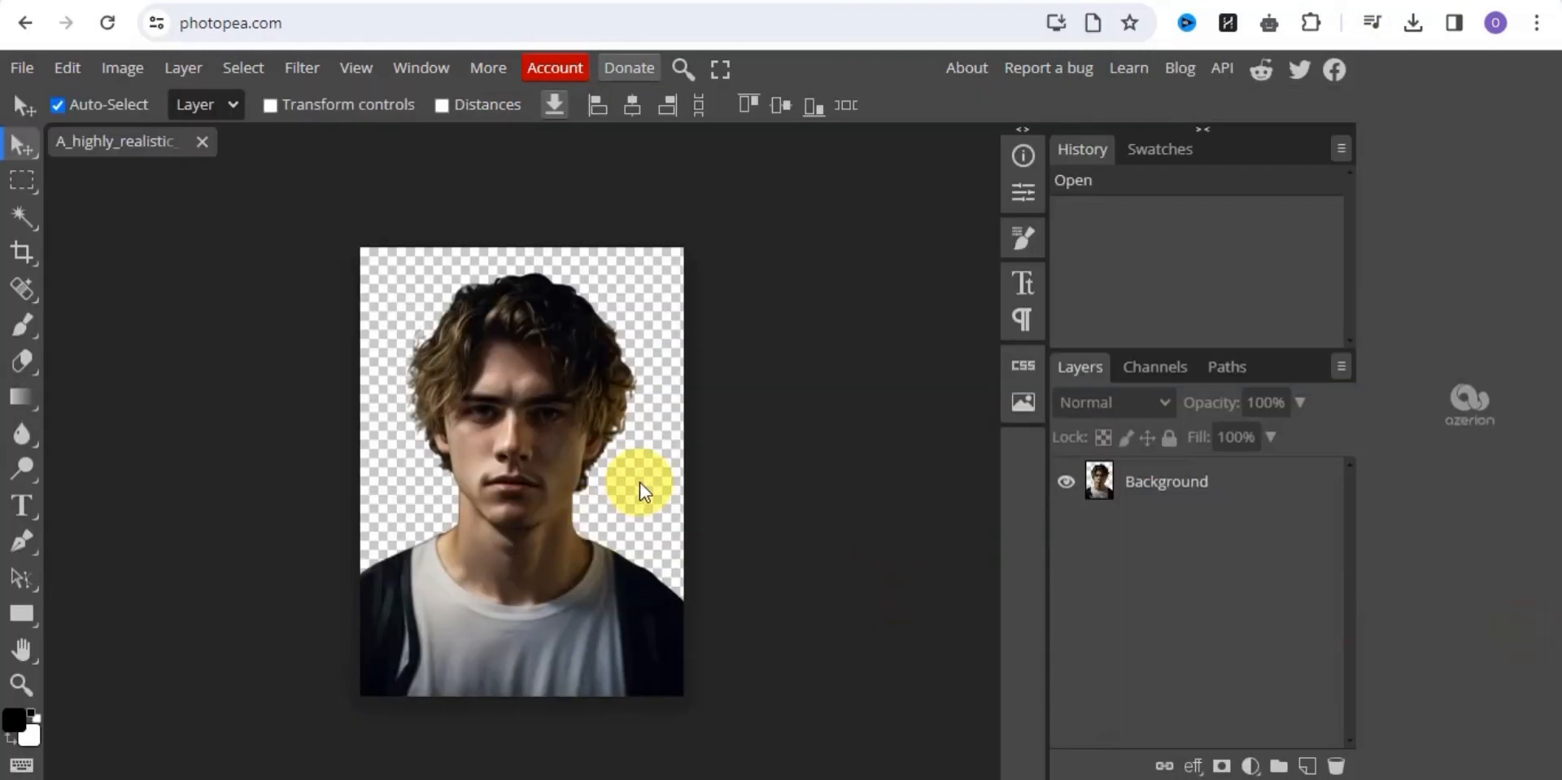
# Select the Background layer and paint over the man's lips with the Spot Healing Brush Tool.
pyautogui.click(33, 292)
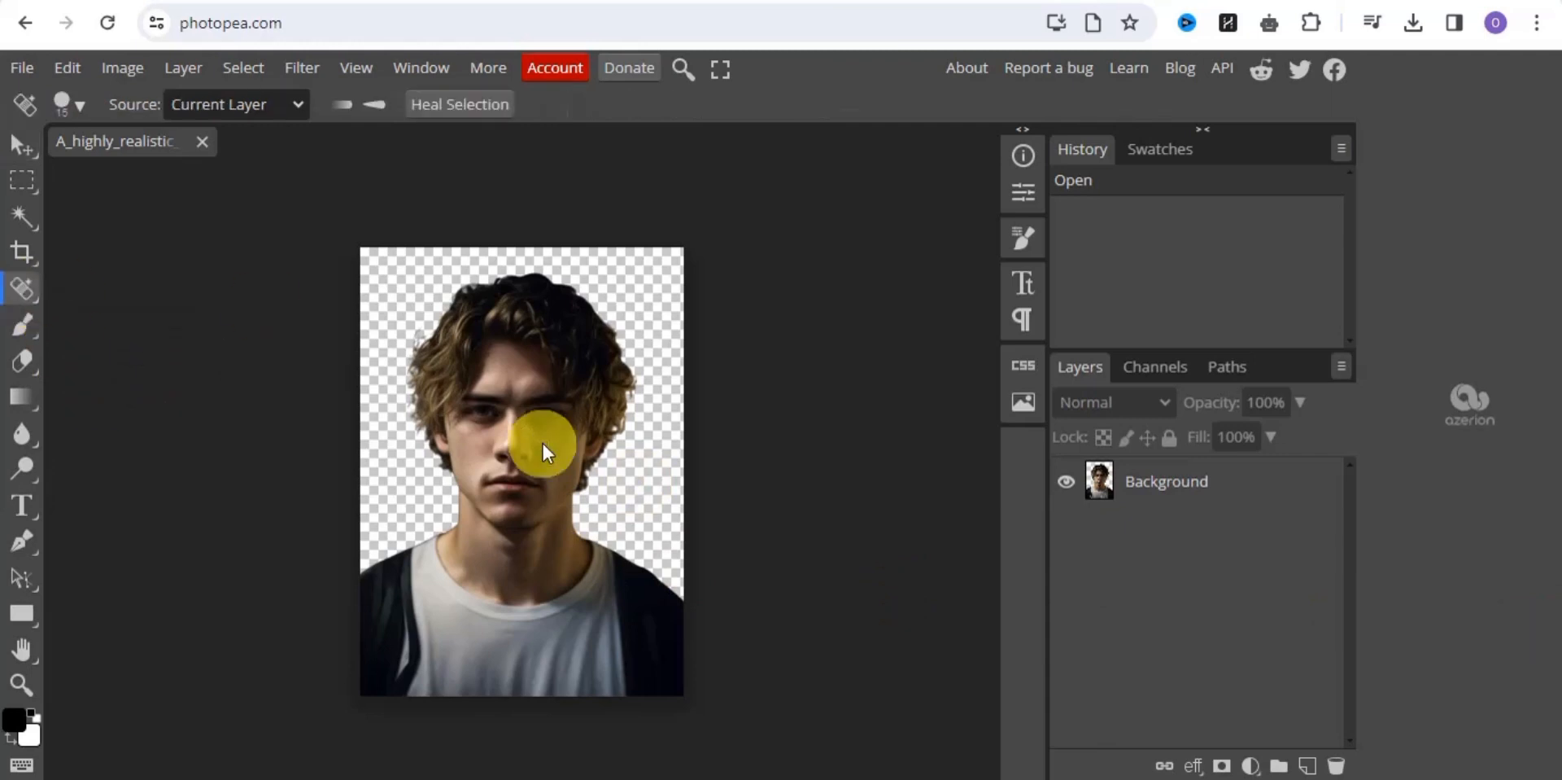
pyautogui.click(500, 484)
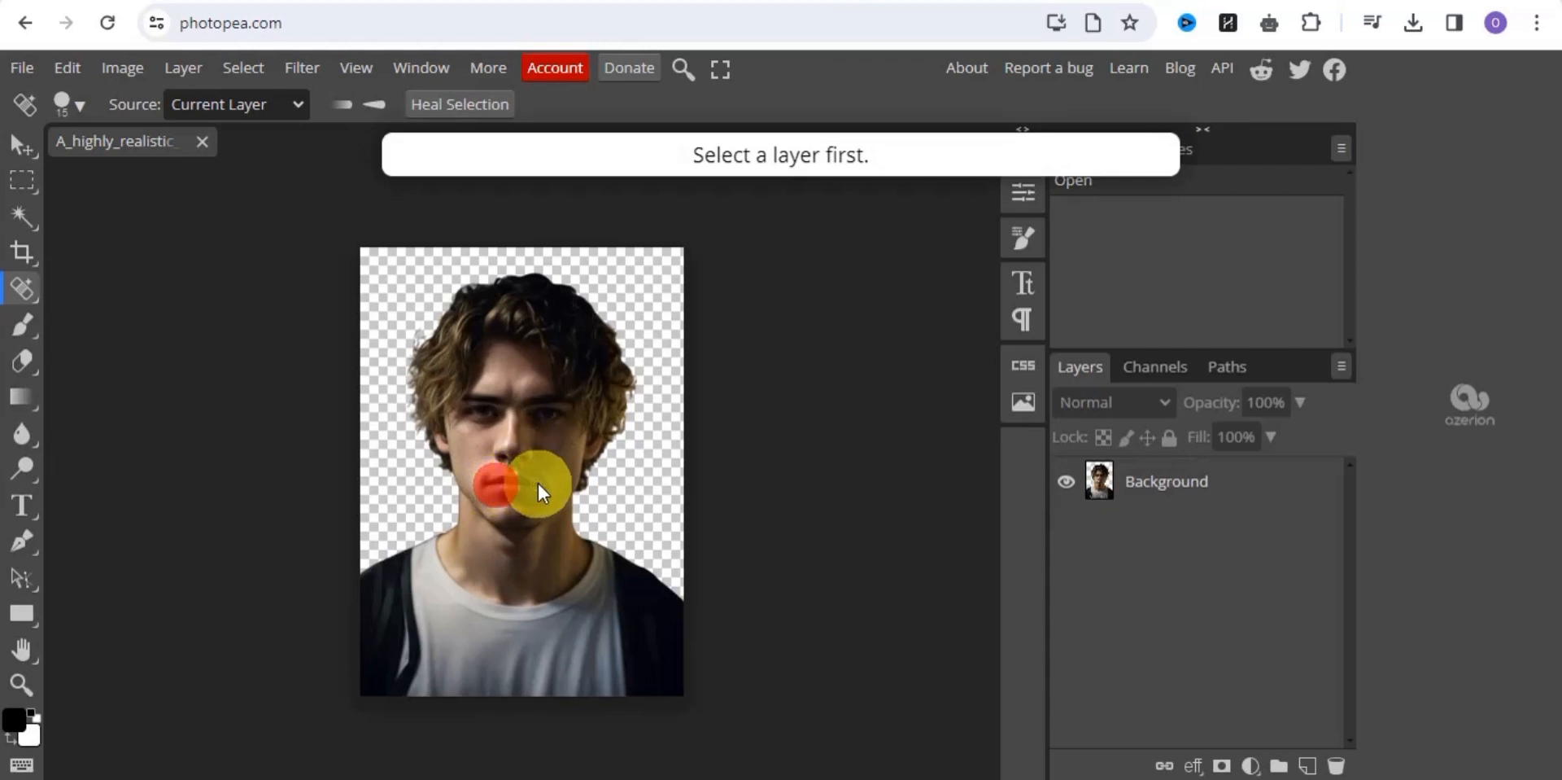
pyautogui.click(523, 490)
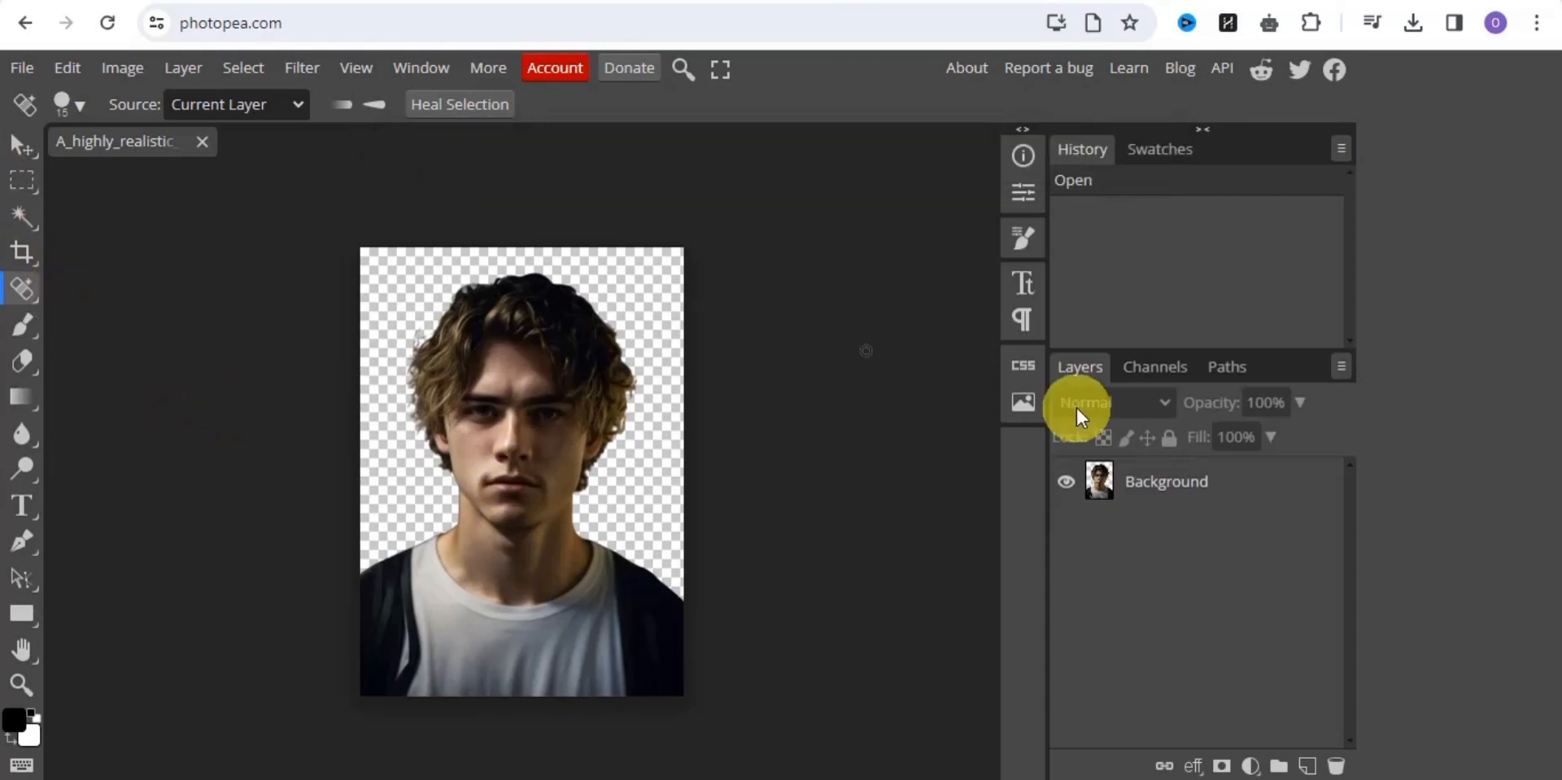
pyautogui.click(1100, 480)
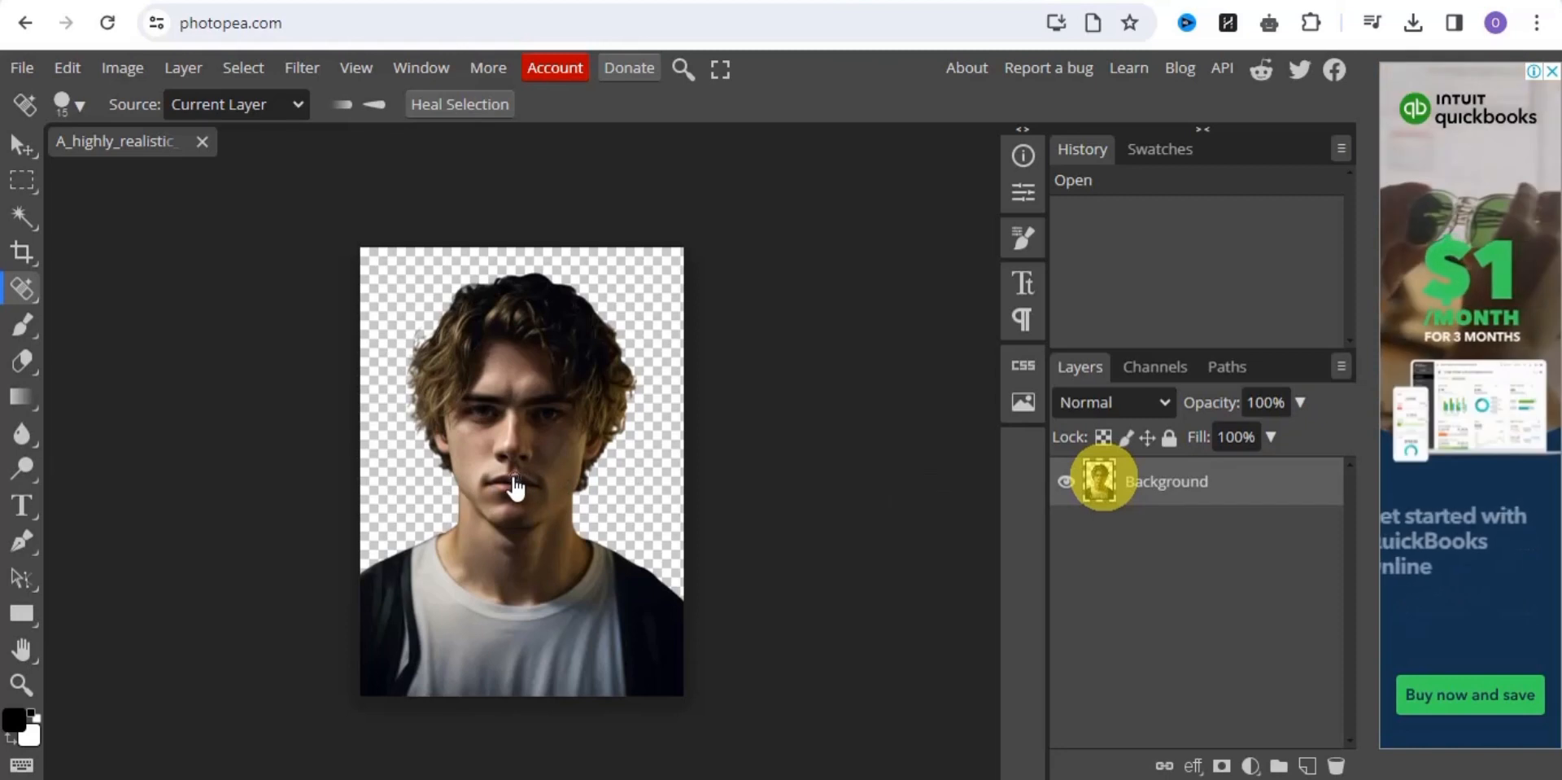
pyautogui.moveTo(490, 488)
pyautogui.mouseDown()
pyautogui.moveTo(545, 493)
pyautogui.moveTo(266, 472)
pyautogui.mouseUp()
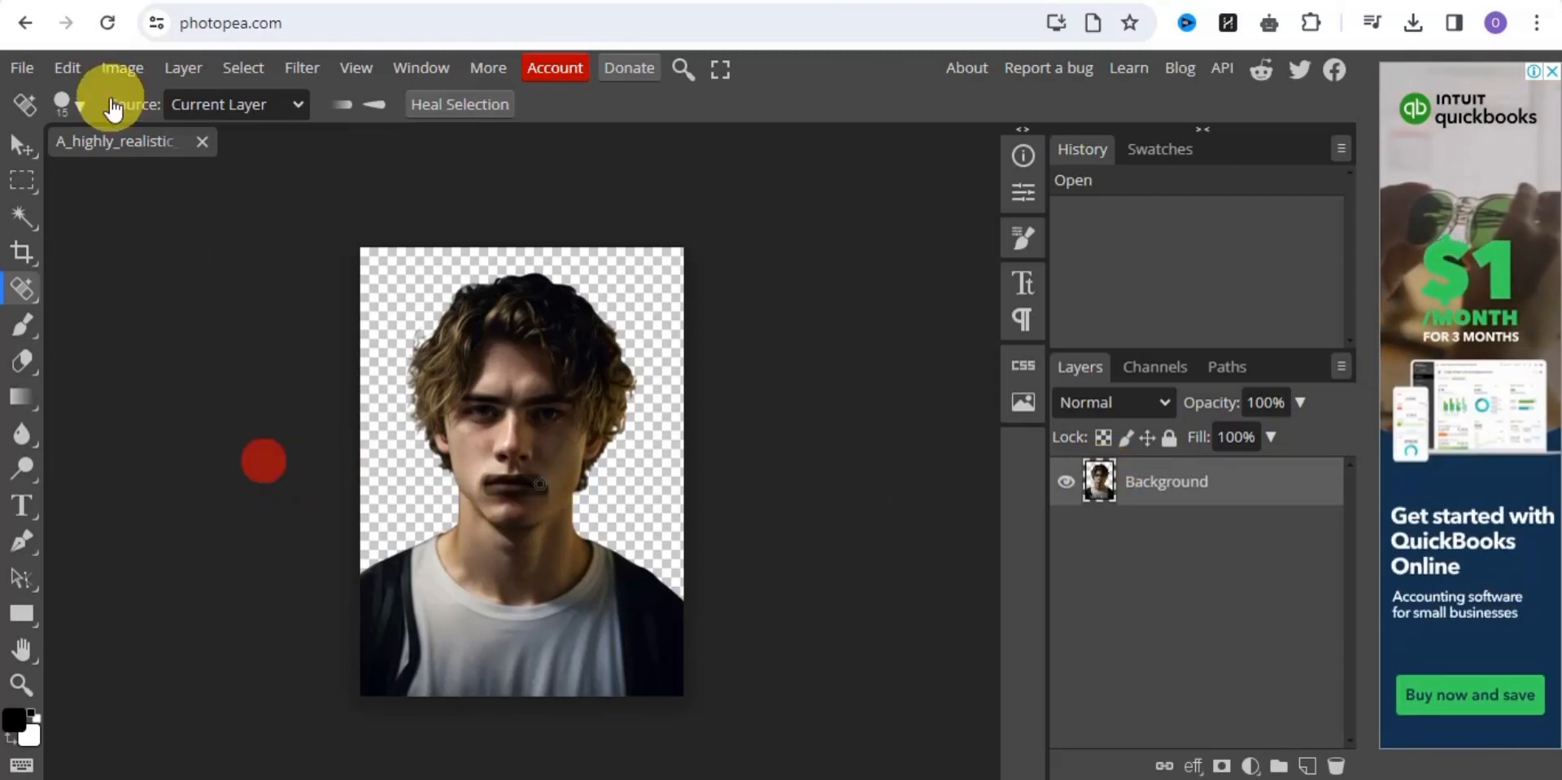
# Export the retouched portrait as a PNG file.
pyautogui.click(12, 74)
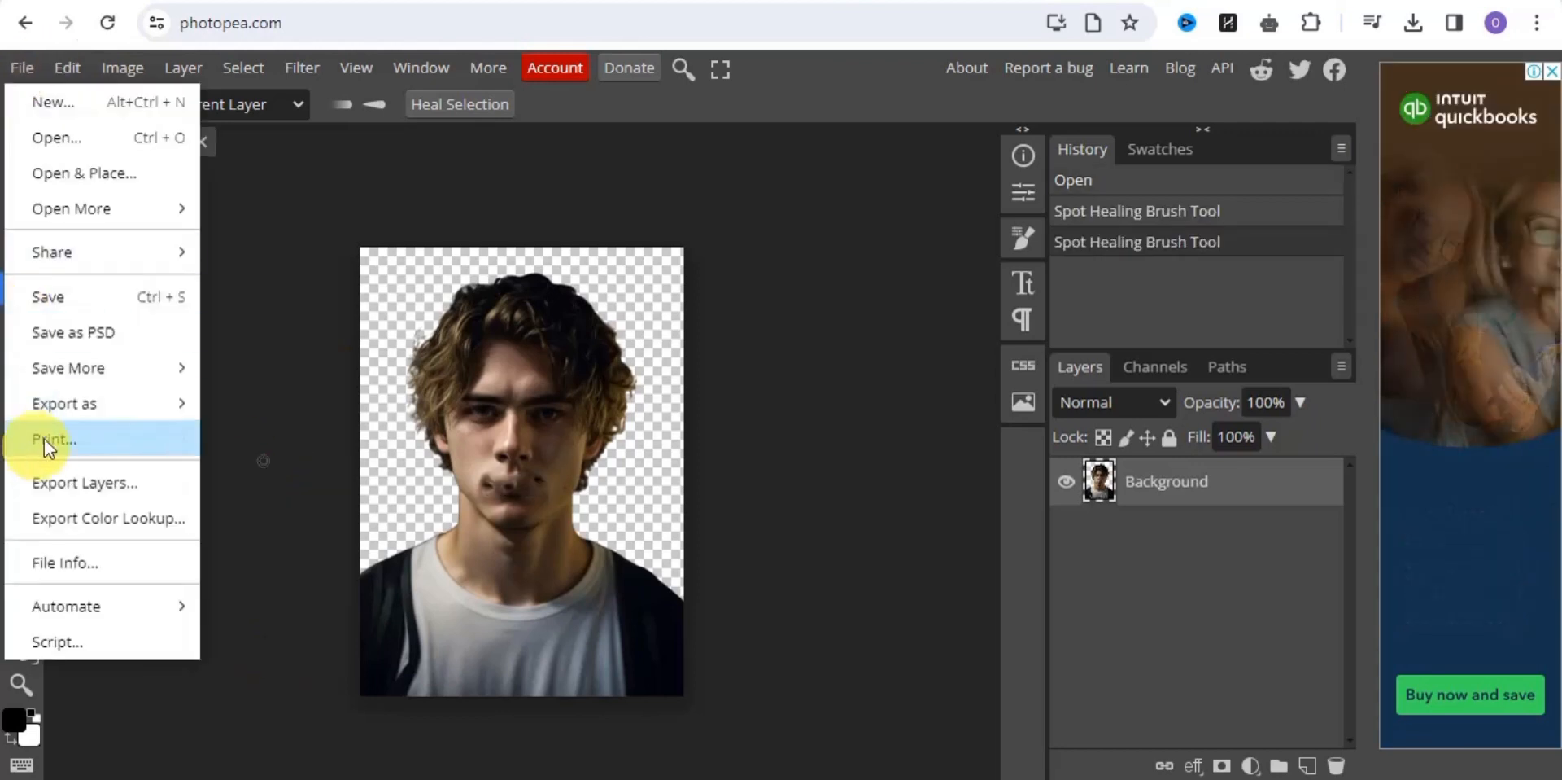
pyautogui.moveTo(100, 404)
pyautogui.click(273, 394)
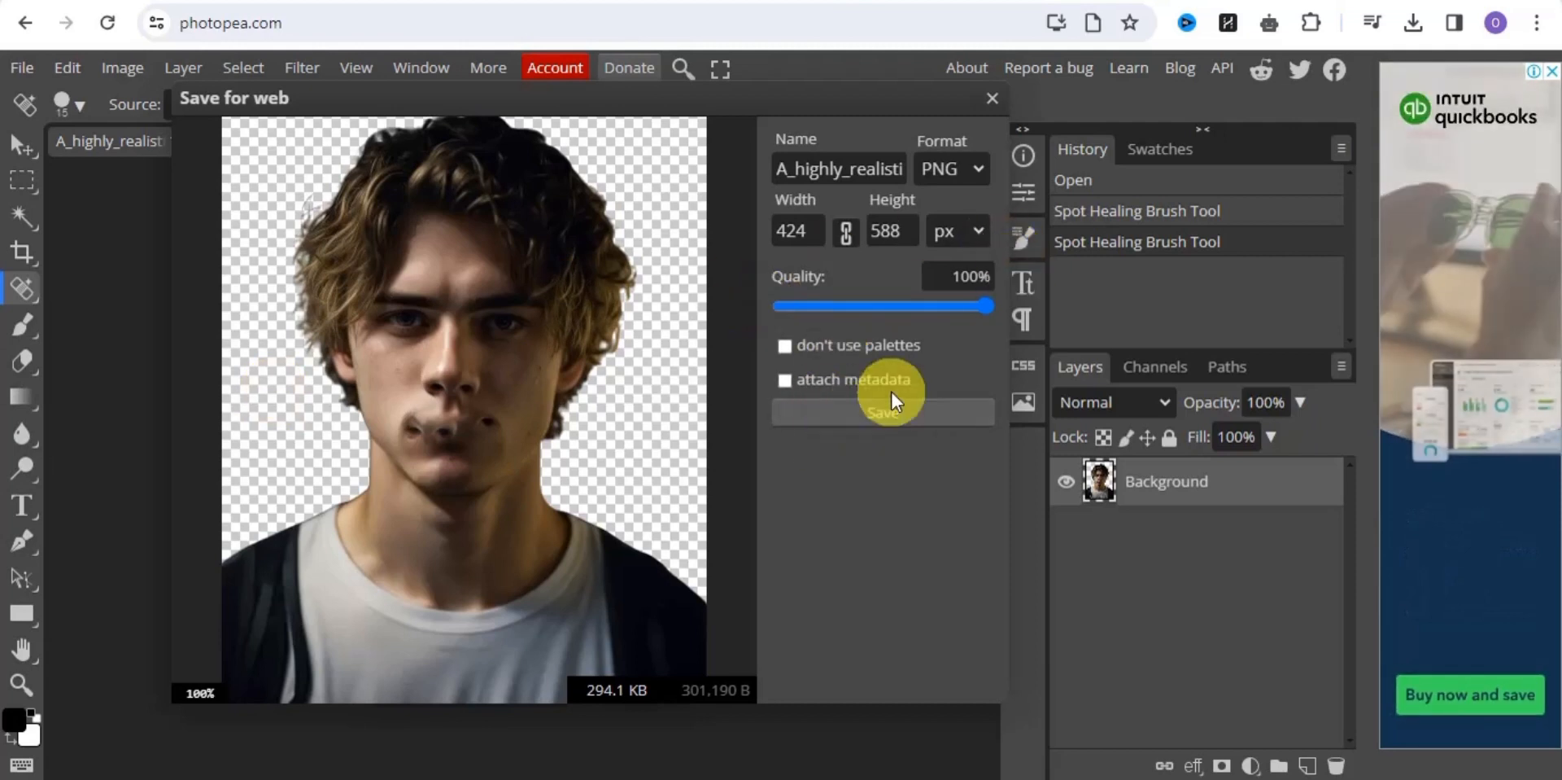
pyautogui.click(883, 412)
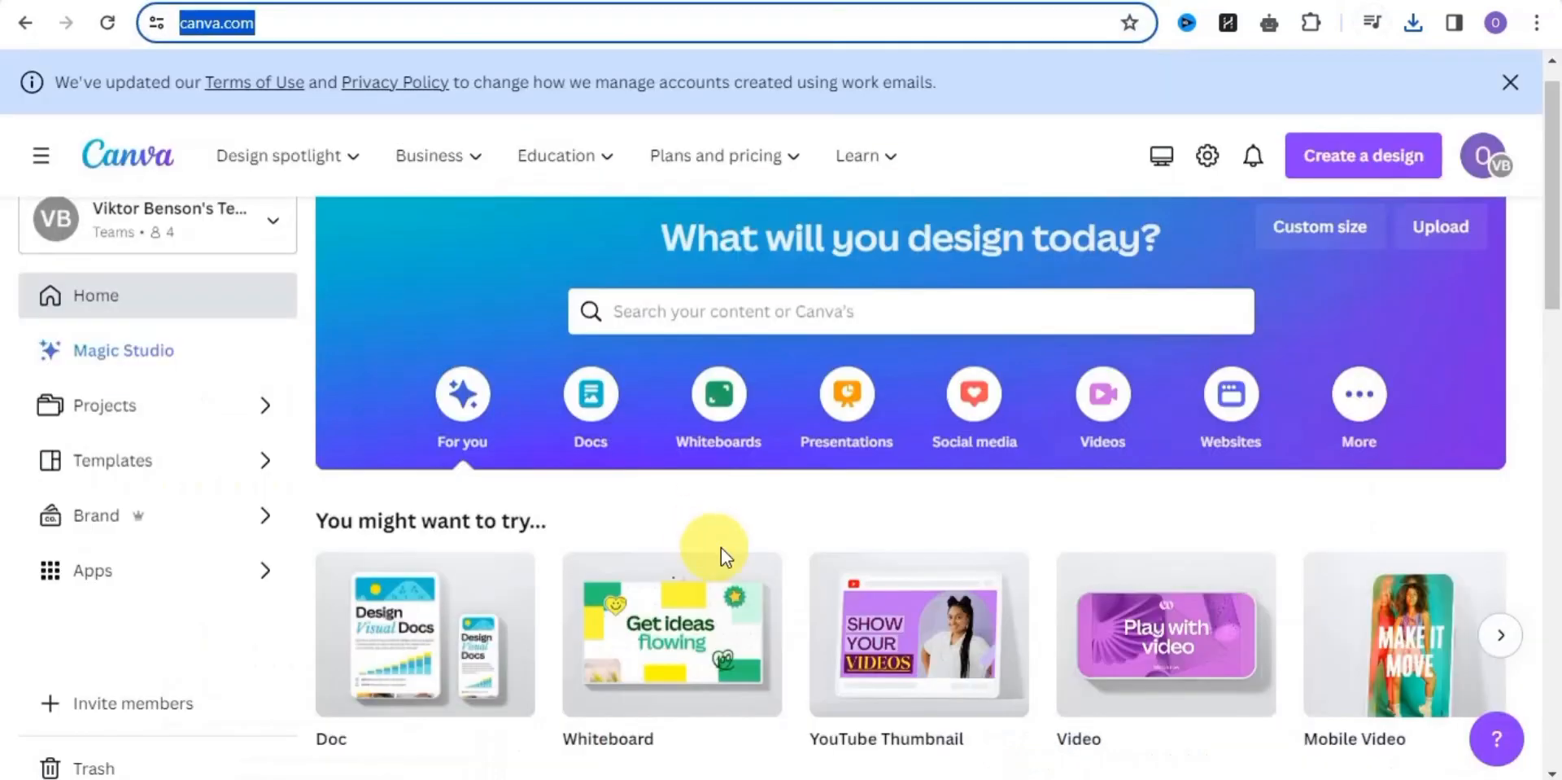
# Create a new custom-size design of 1280 × 720 px in Canva.
pyautogui.click(1323, 162)
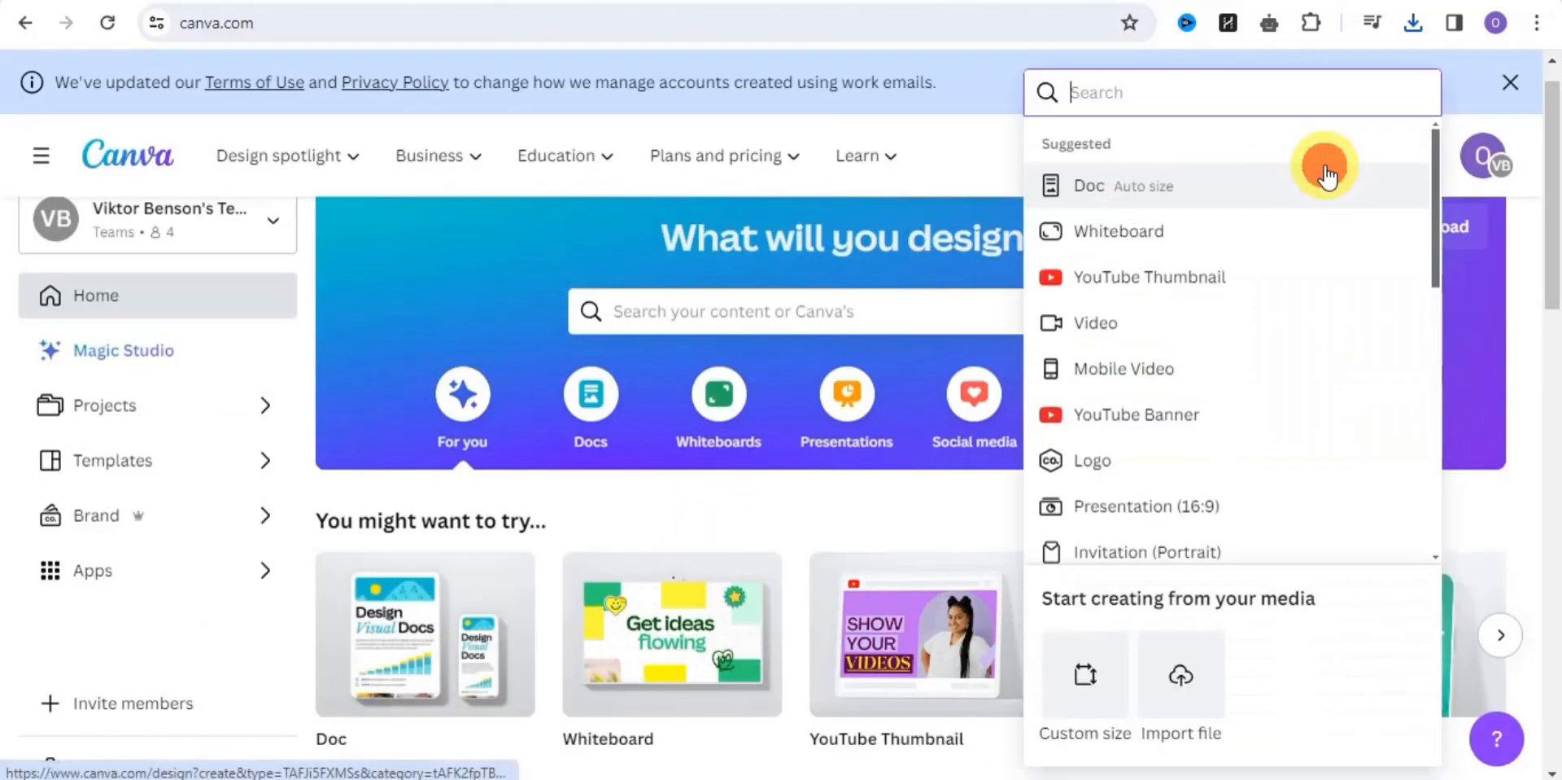
pyautogui.click(1083, 675)
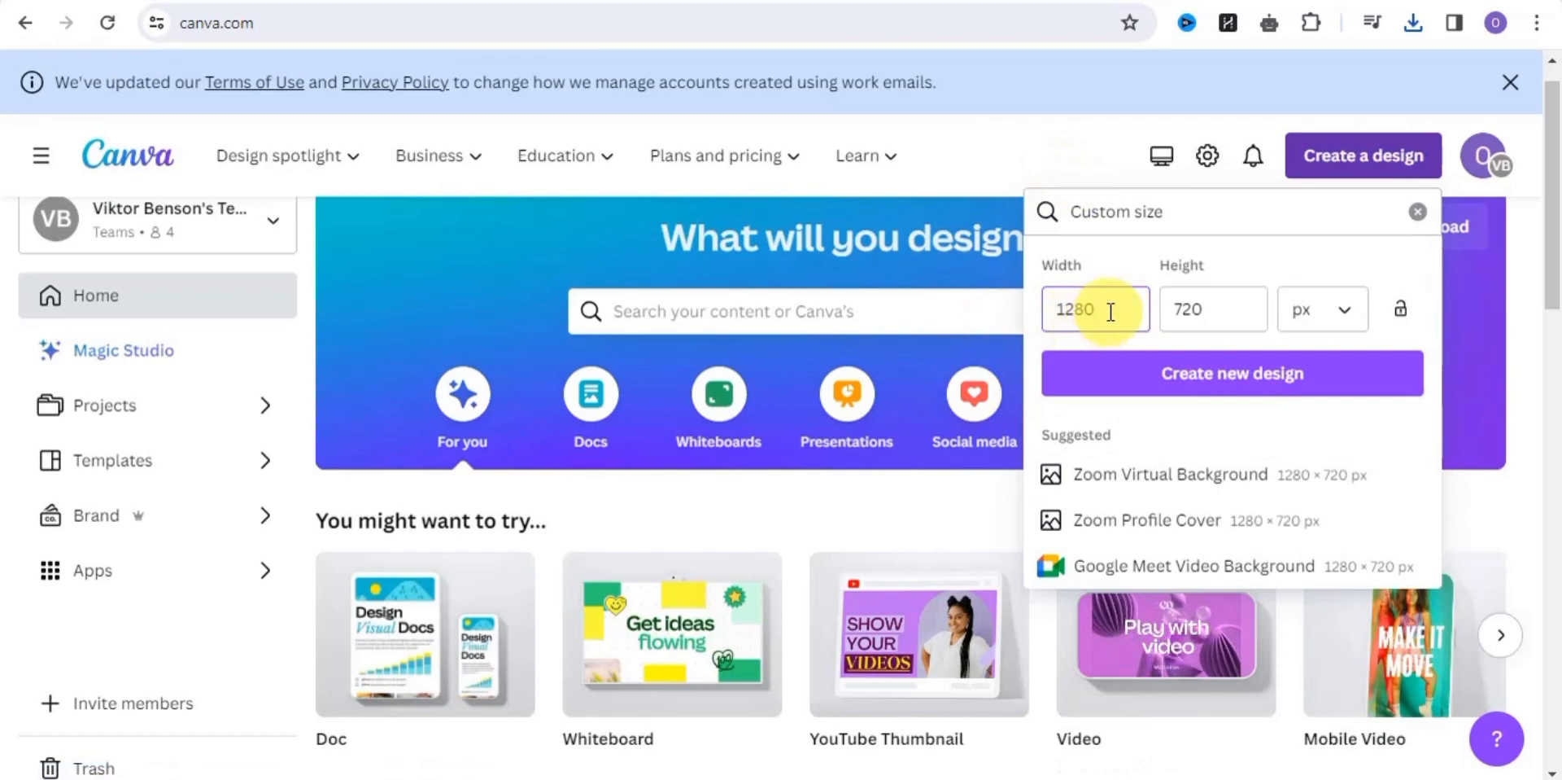
pyautogui.click(1153, 376)
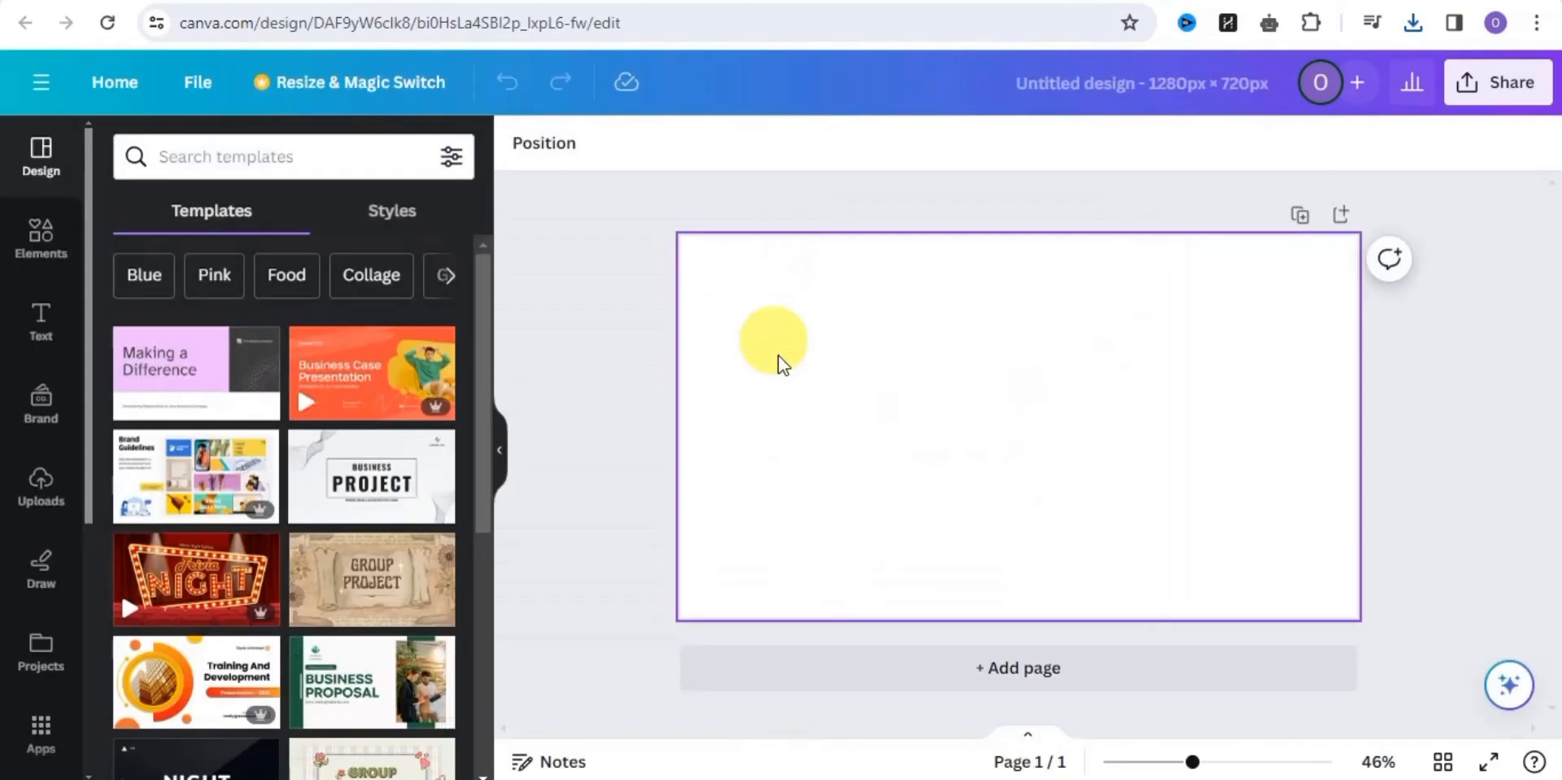
# Add the uploaded bedroom image to the design and set it as the page background.
pyautogui.click(47, 524)
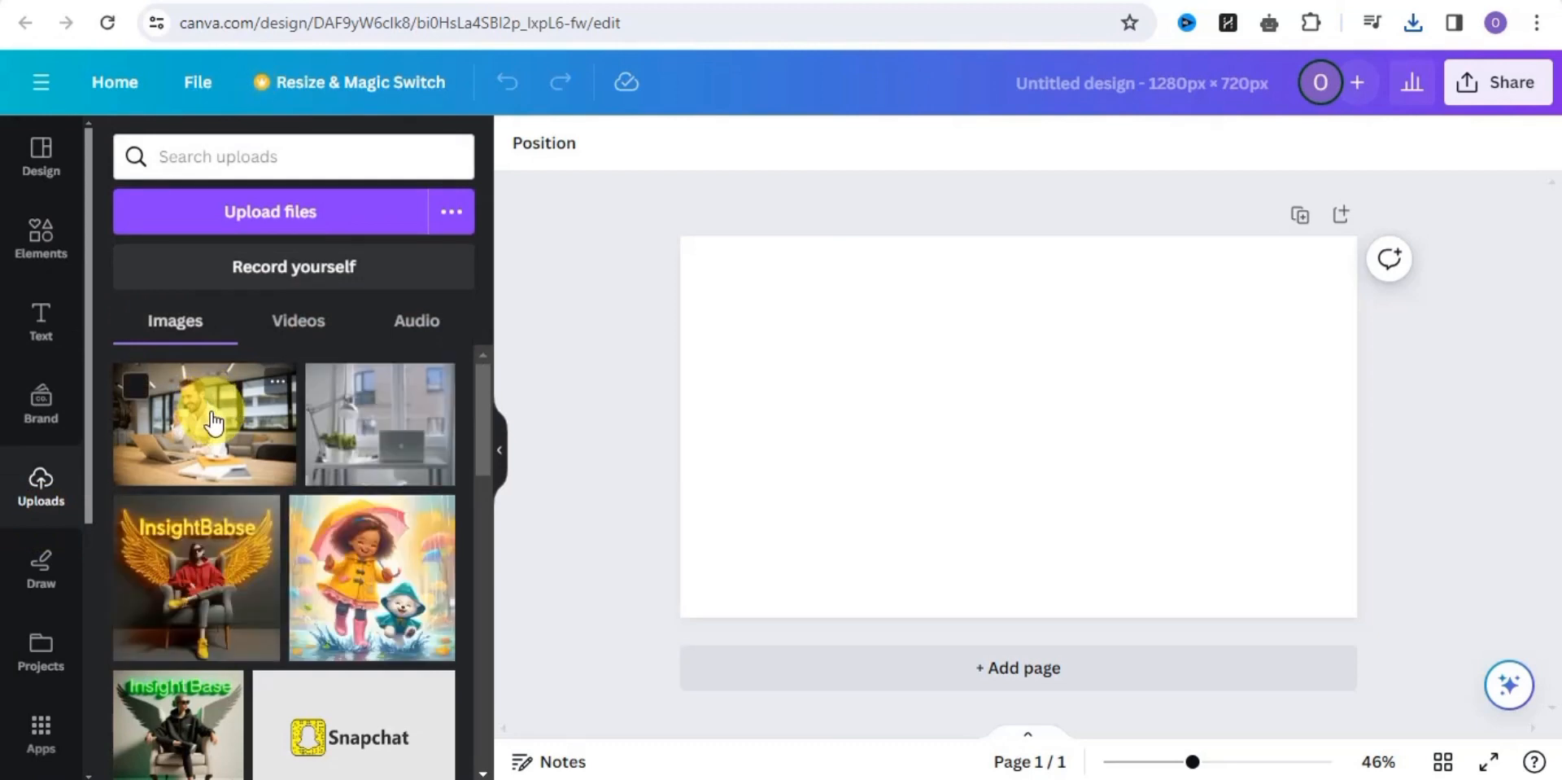
pyautogui.moveTo(213, 422); pyautogui.dragTo(1009, 452)
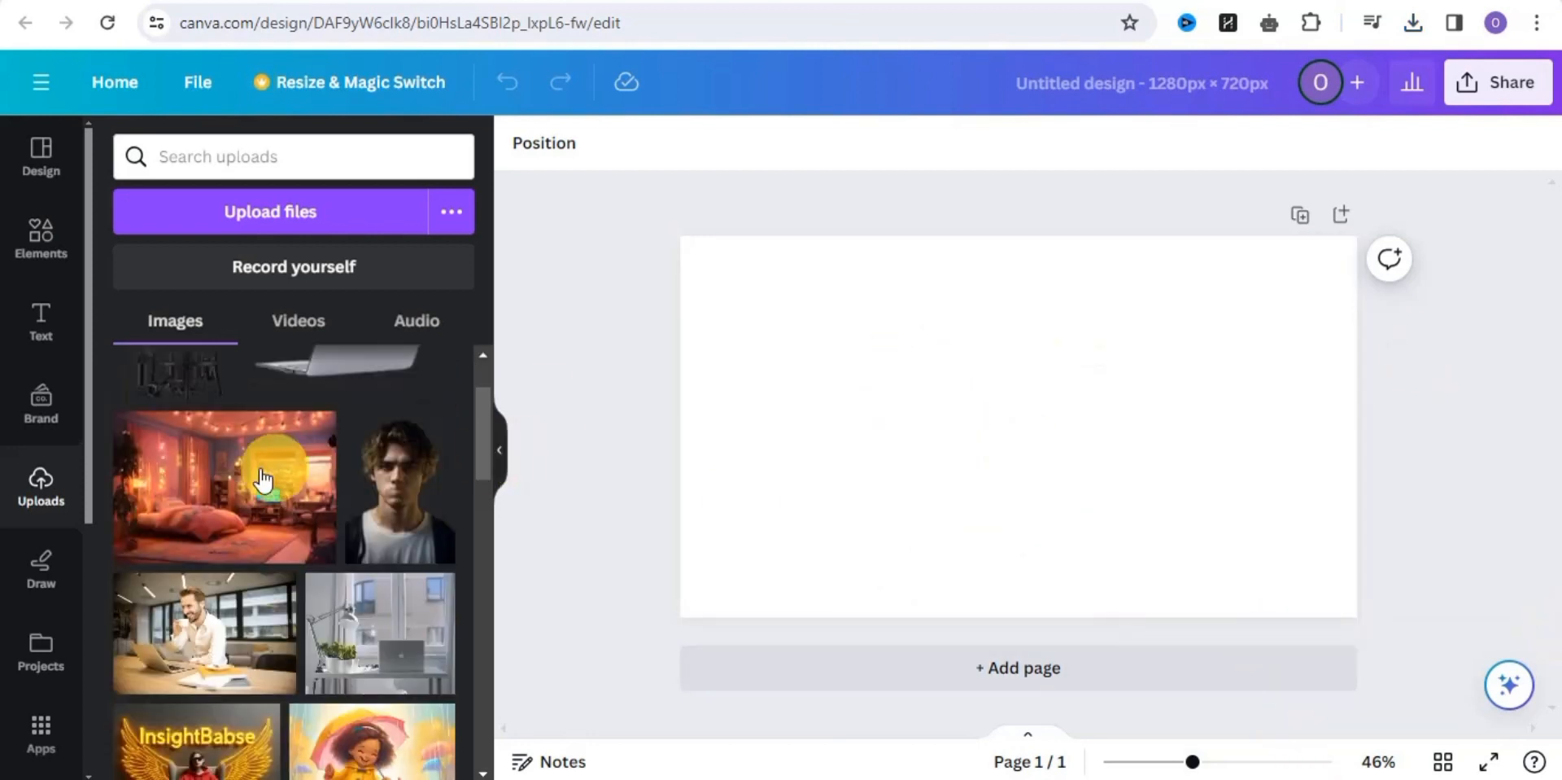
pyautogui.click(256, 472)
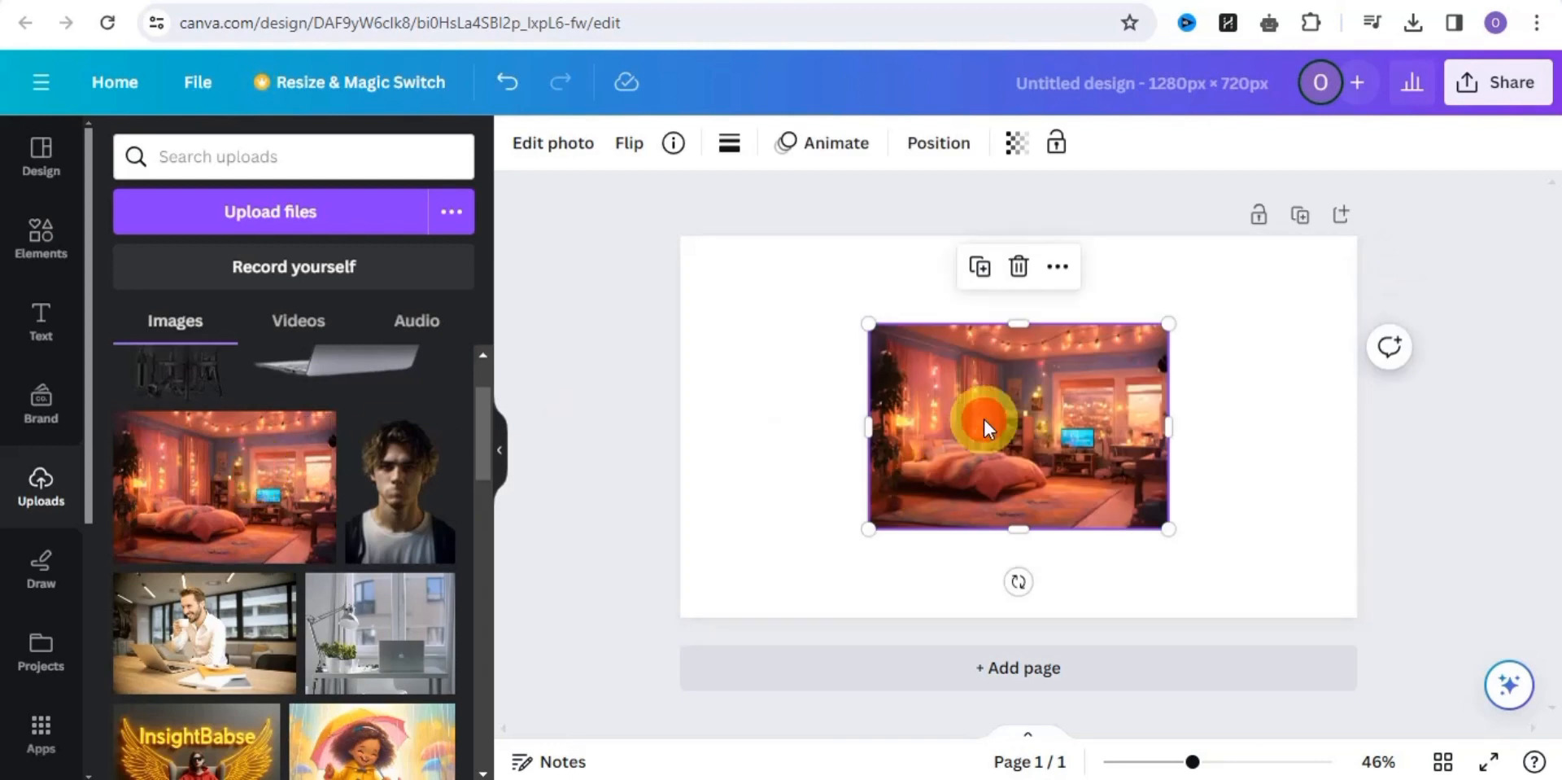
pyautogui.rightClick(985, 427)
pyautogui.click(1027, 698)
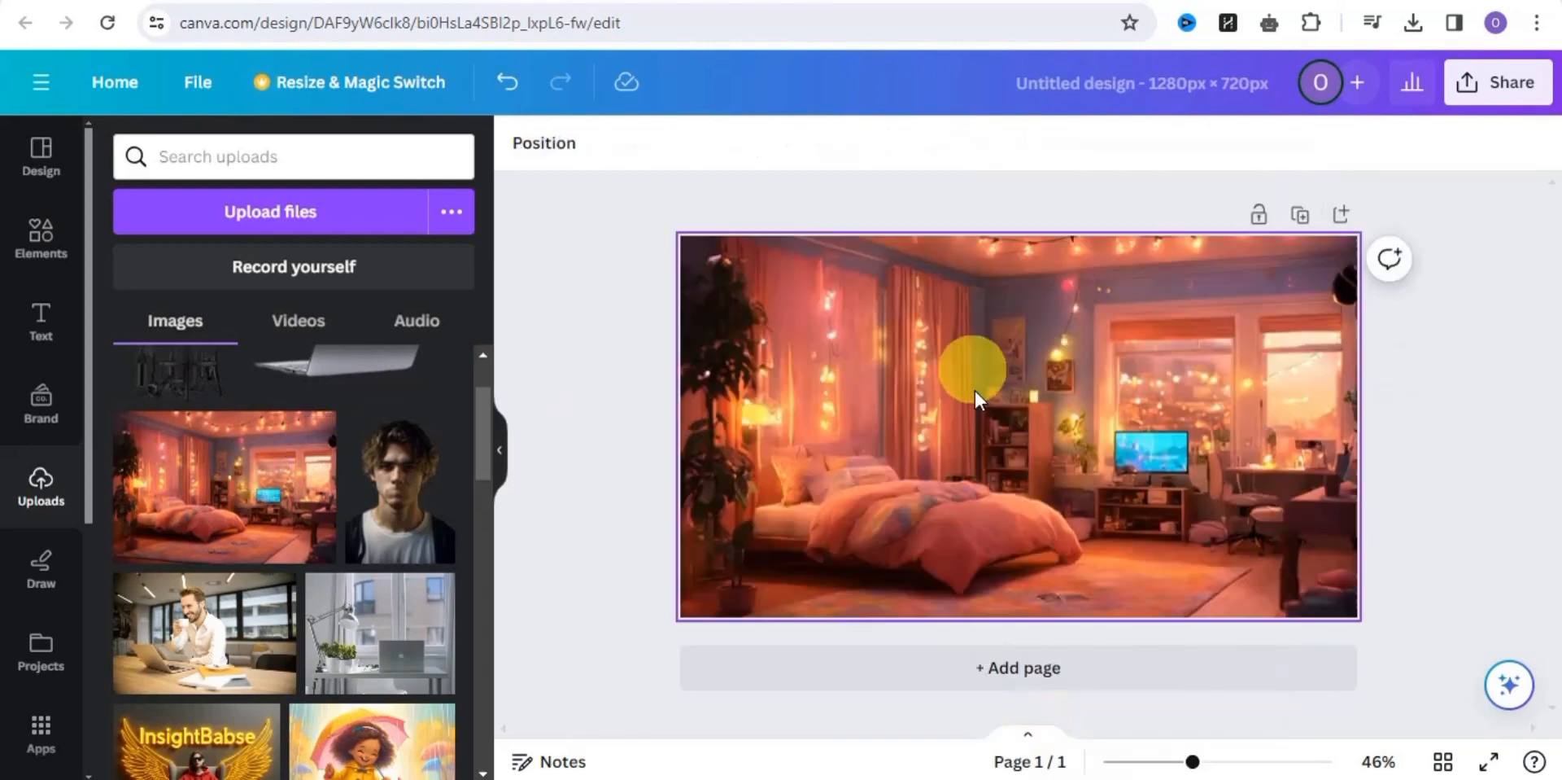
# Place the portrait cutout over the bedroom background and add the uploaded desk, microphone and laptop images around it.
pyautogui.click(417, 470)
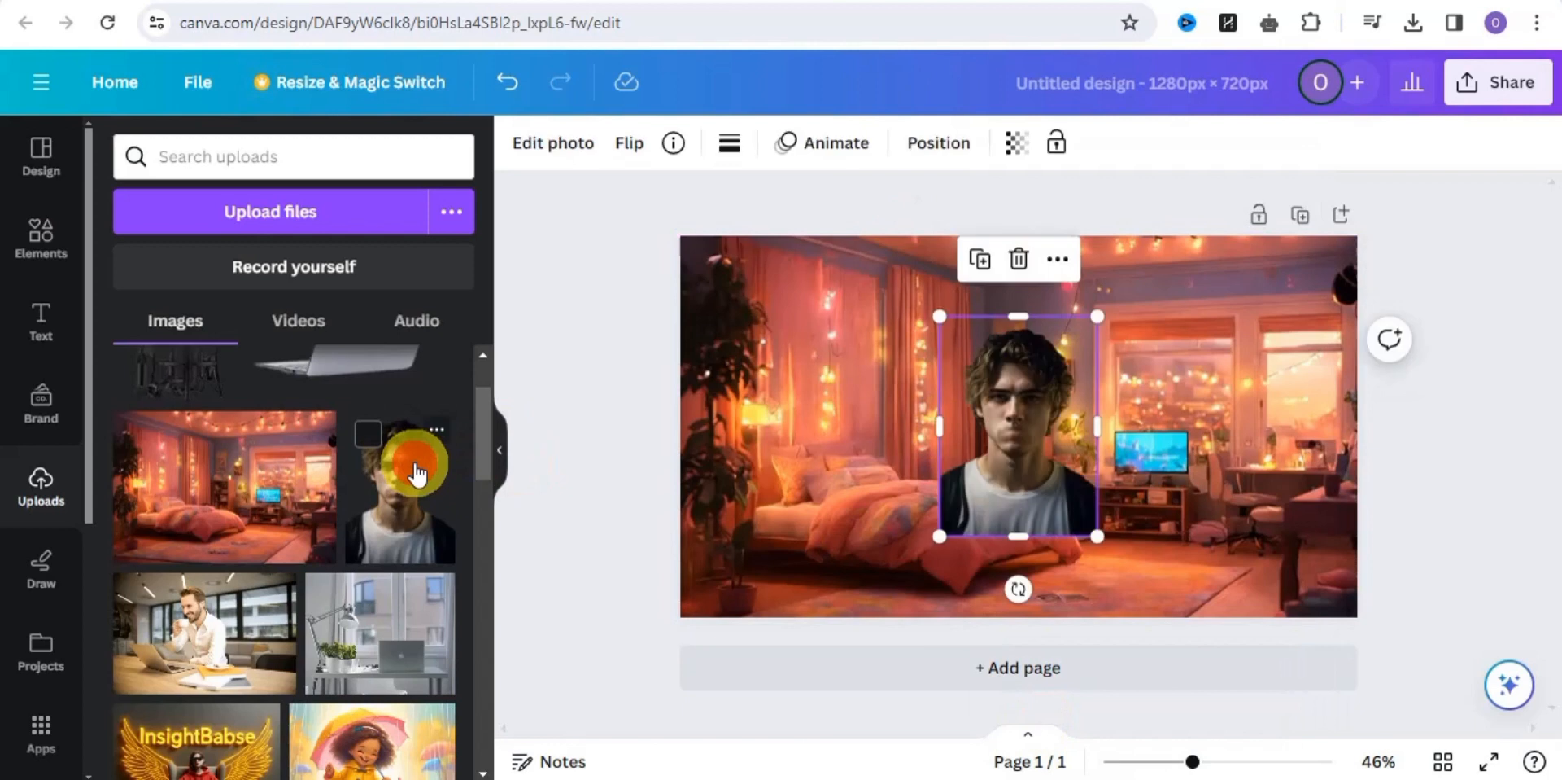
pyautogui.moveTo(1039, 422); pyautogui.dragTo(1063, 437)
pyautogui.click(1055, 302)
pyautogui.moveTo(1025, 388)
pyautogui.mouseDown()
pyautogui.moveTo(1049, 430)
pyautogui.moveTo(1099, 411)
pyautogui.moveTo(1031, 408)
pyautogui.mouseUp()
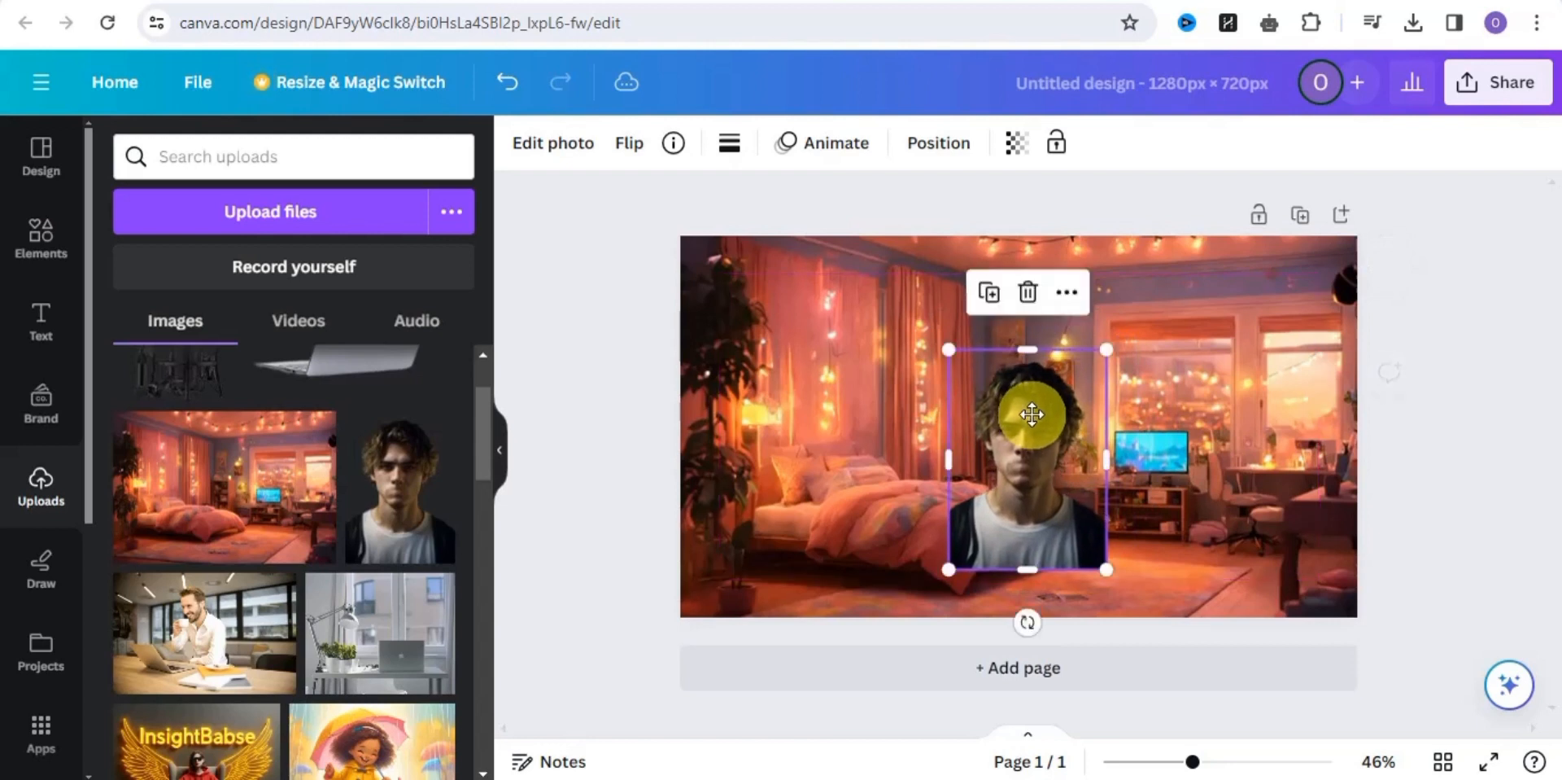
pyautogui.scroll(2, 477, 456)
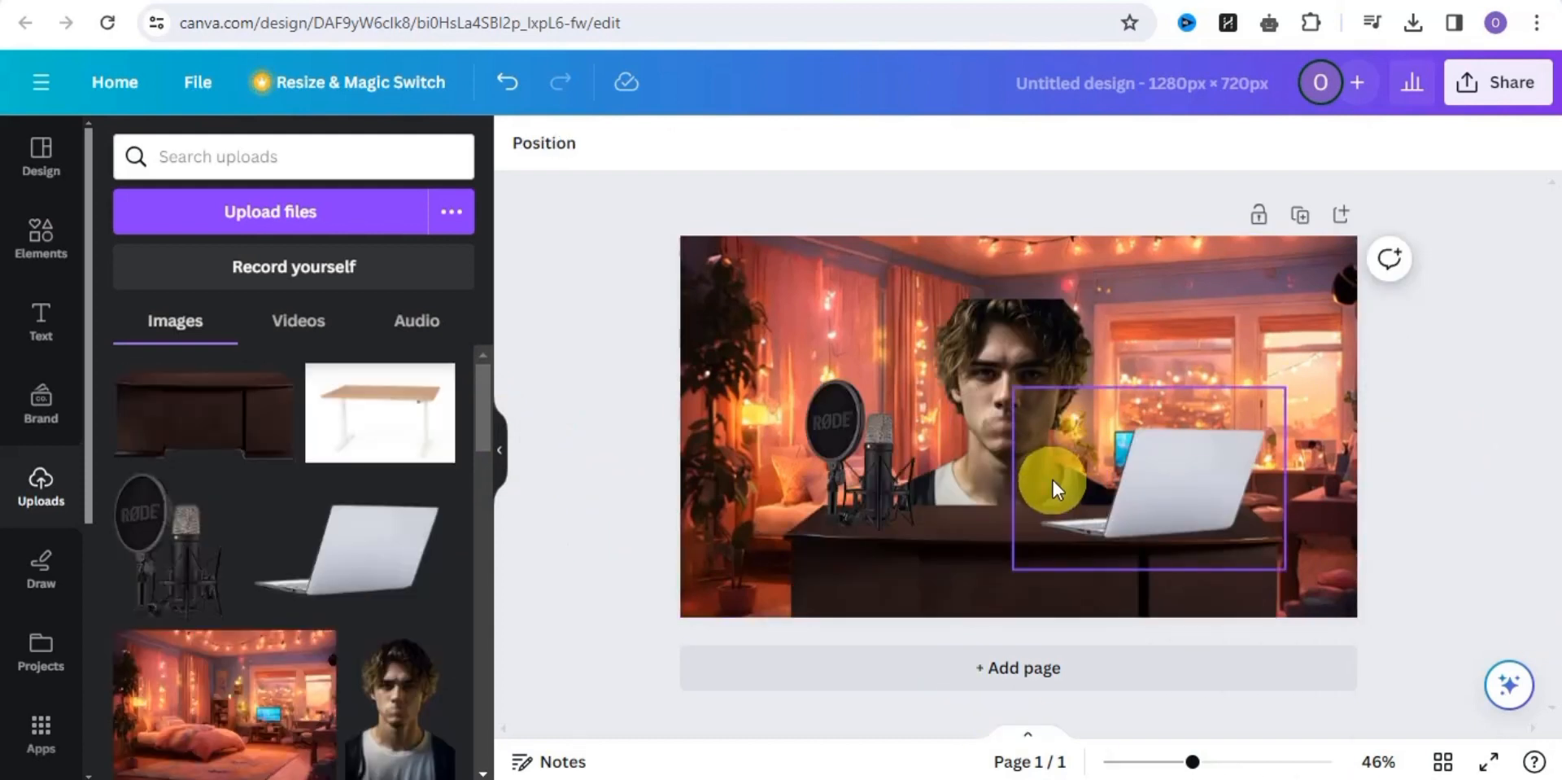
# Download the finished desk scene design as a PNG at 1,280 × 720 px.
pyautogui.click(1501, 85)
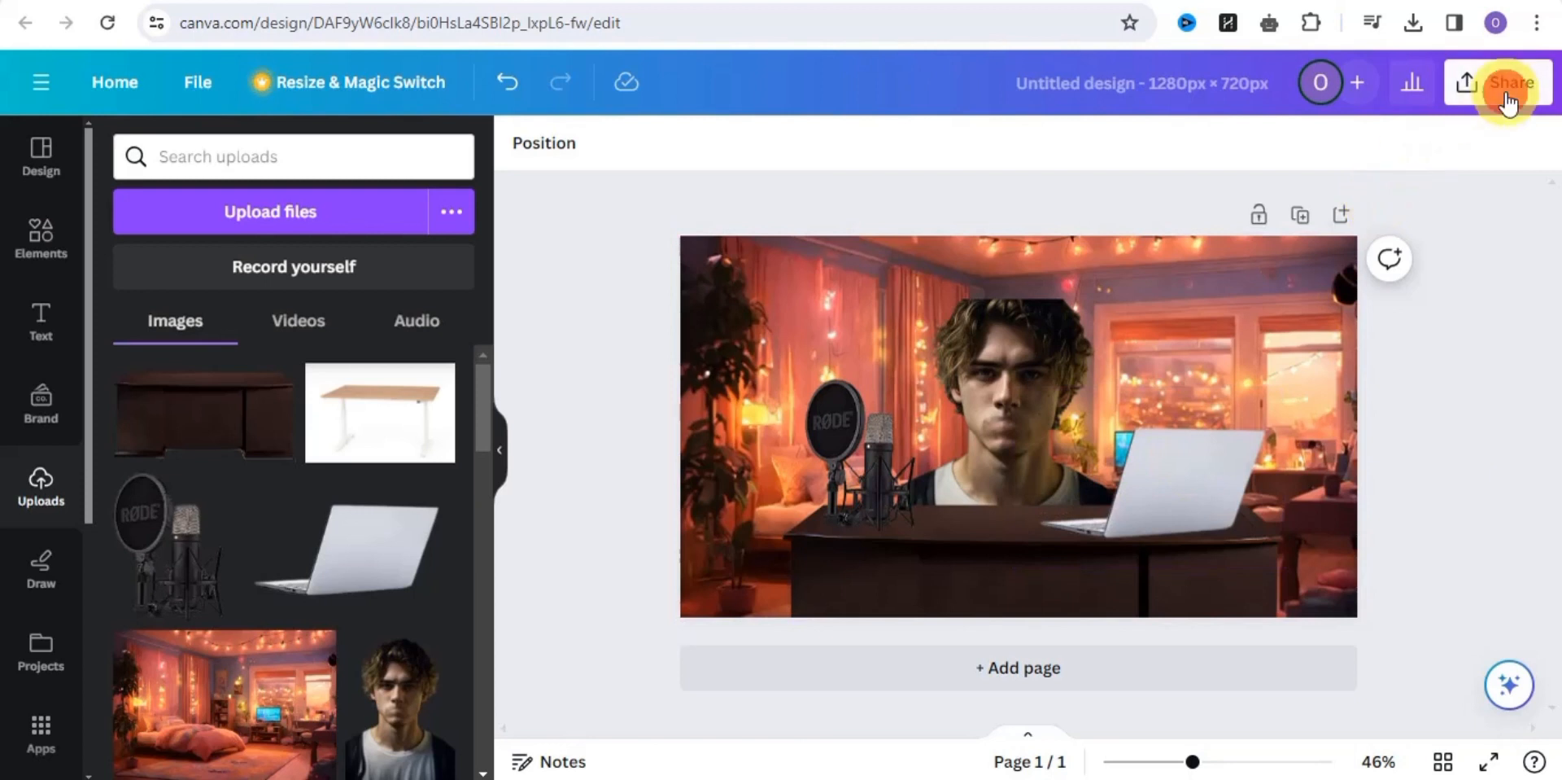
pyautogui.click(1156, 678)
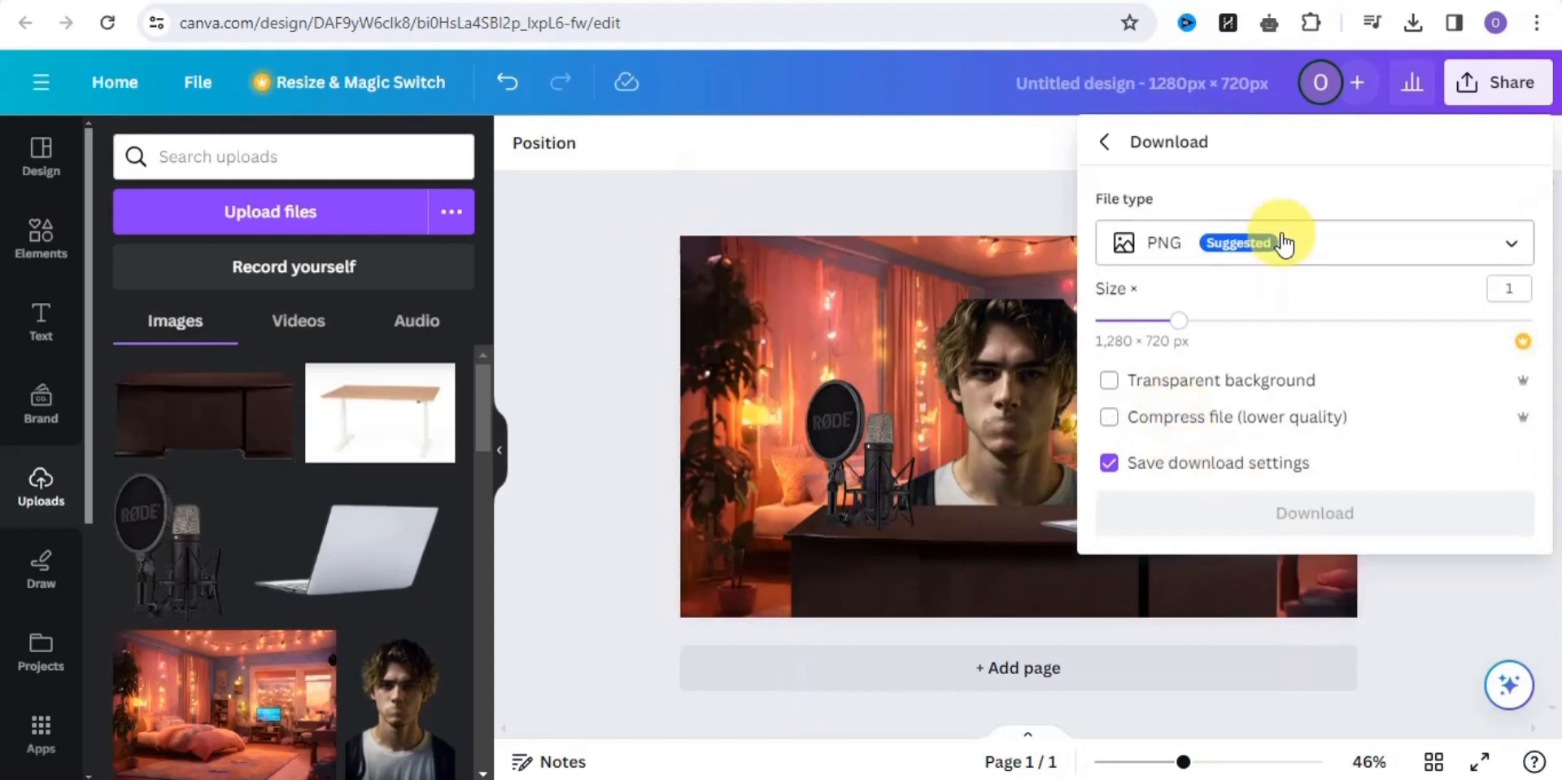
pyautogui.click(1245, 512)
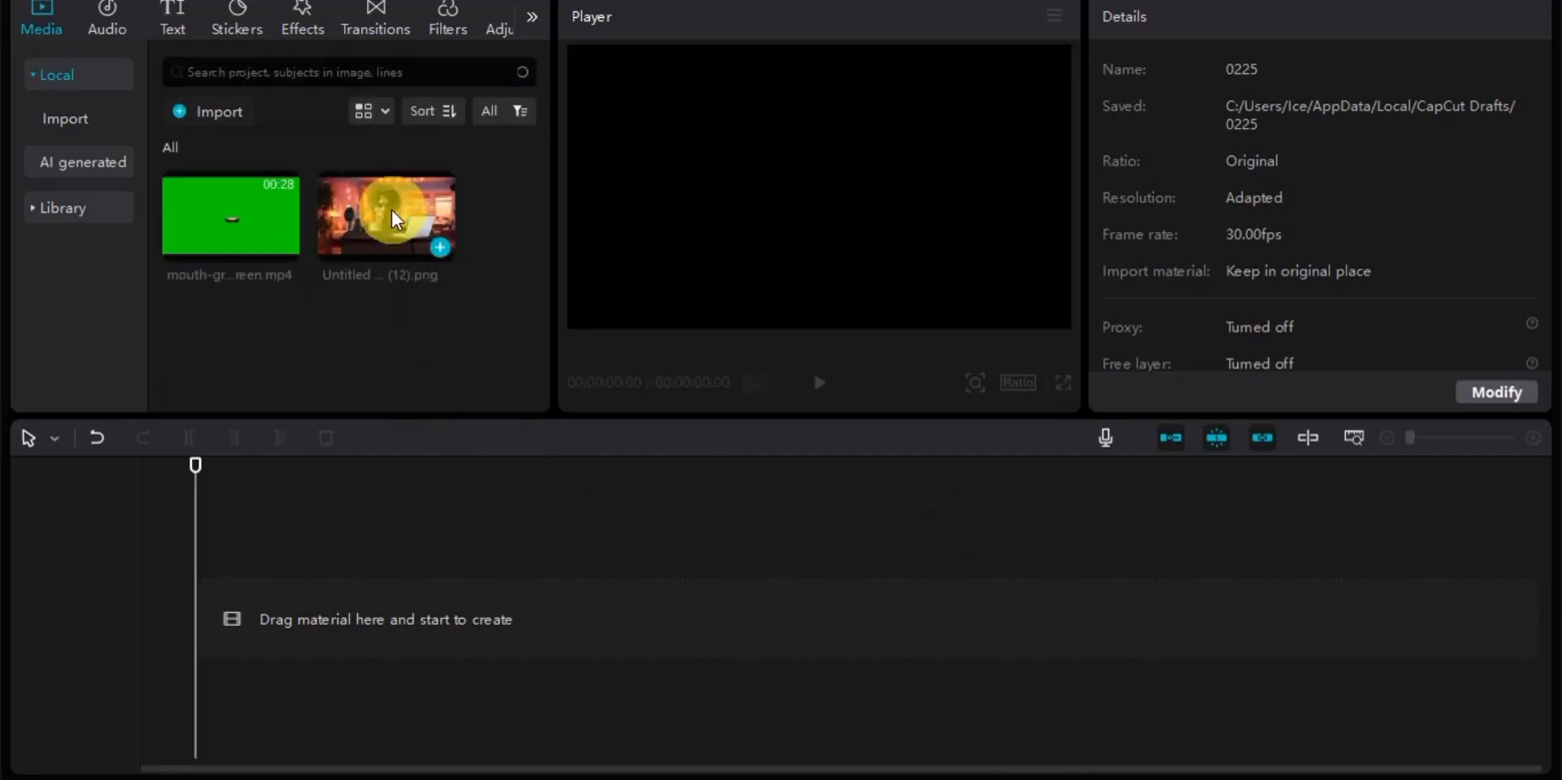
# In CapCut, place the scene PNG on the timeline with a duration of 00:00:08:07 and add mouth-green-screen.mp4 on the track above it.
pyautogui.click(390, 215)
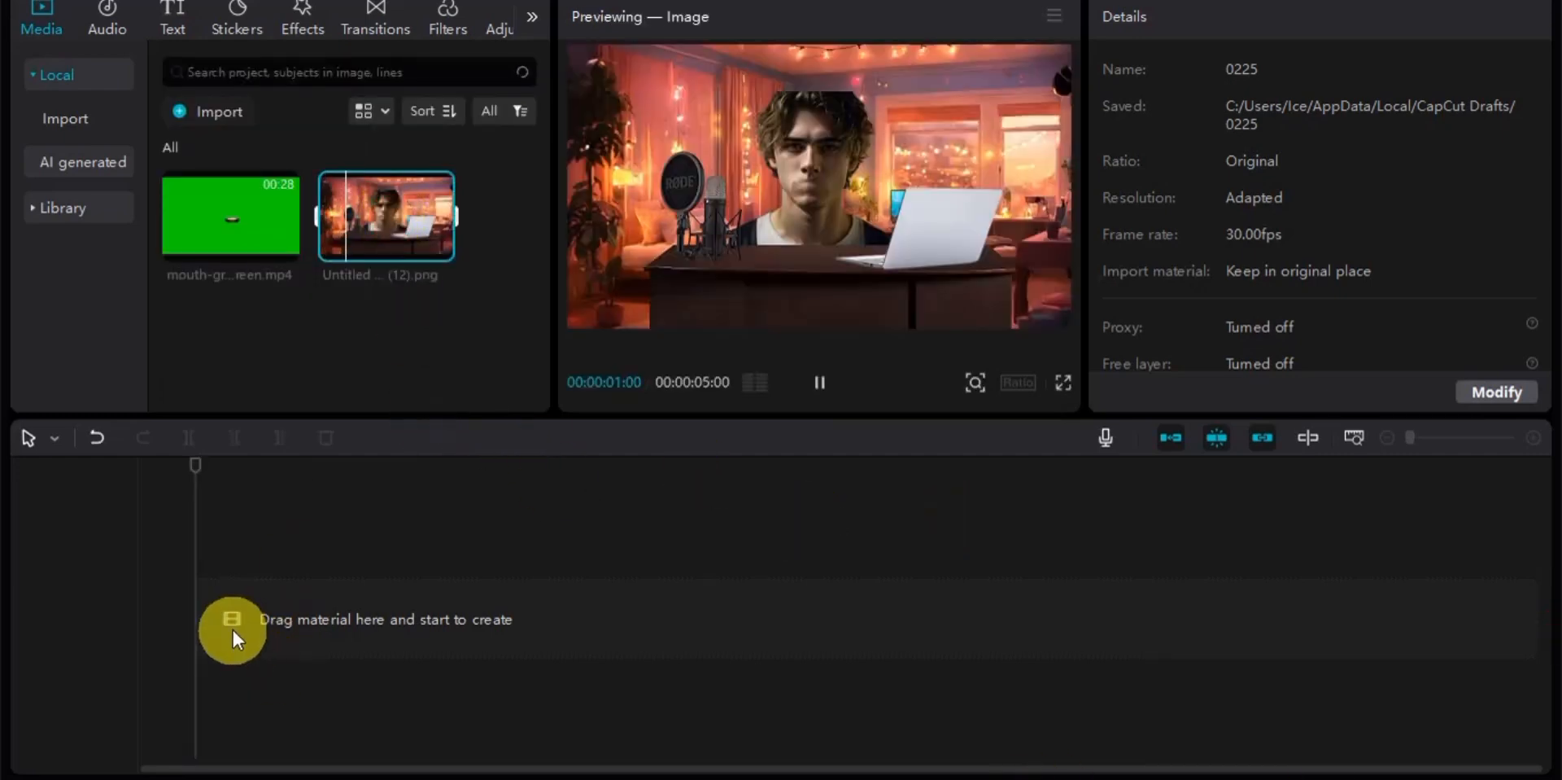
pyautogui.moveTo(389, 227); pyautogui.dragTo(925, 602)
pyautogui.click(217, 522)
pyautogui.moveTo(213, 208); pyautogui.dragTo(202, 544)
pyautogui.click(960, 579)
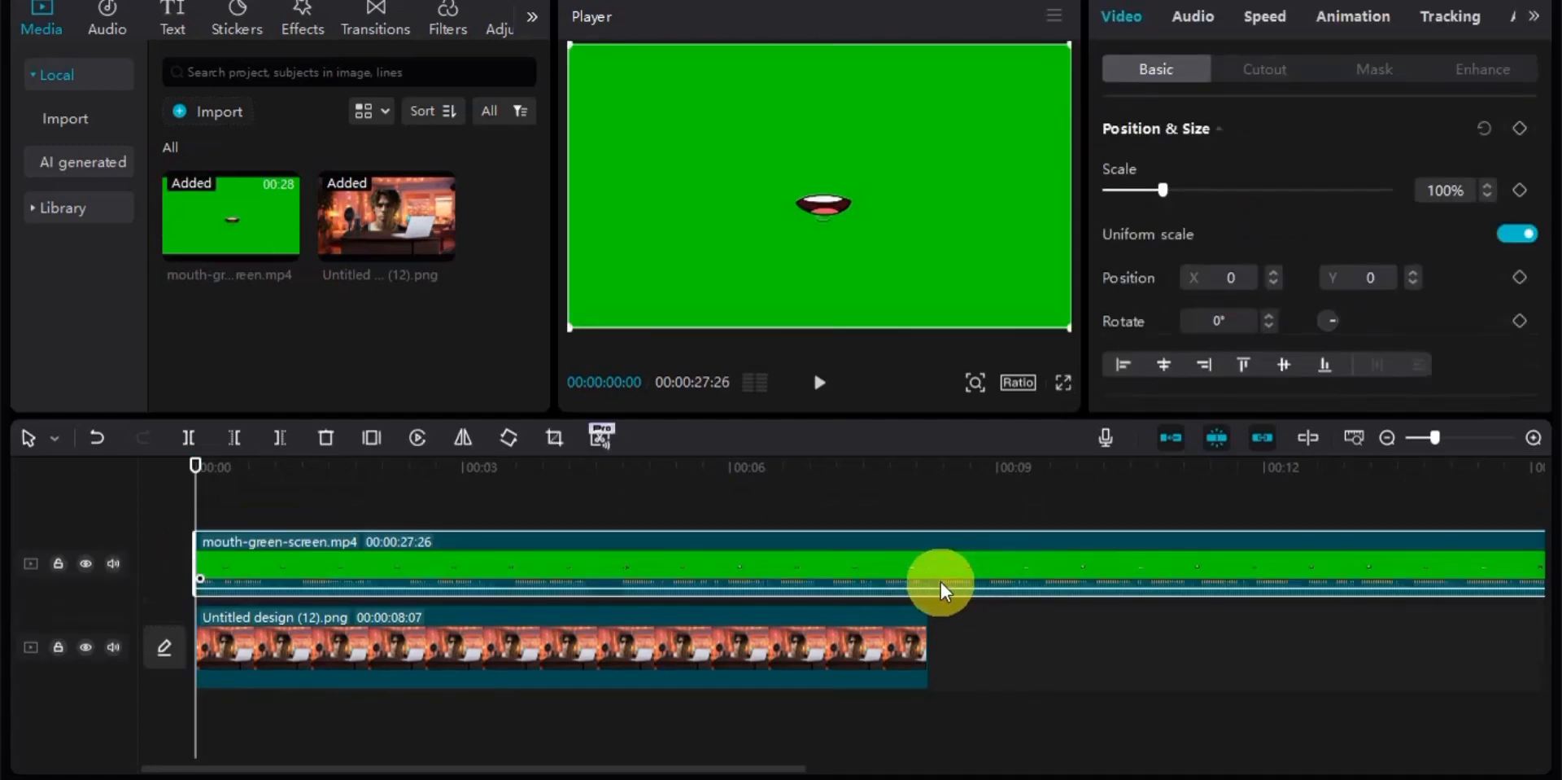
# Split the mouth clip at 00:00:00:15, delete the opening piece, and move the remaining clip to the timeline start.
pyautogui.moveTo(198, 462); pyautogui.dragTo(237, 460)
pyautogui.click(203, 441)
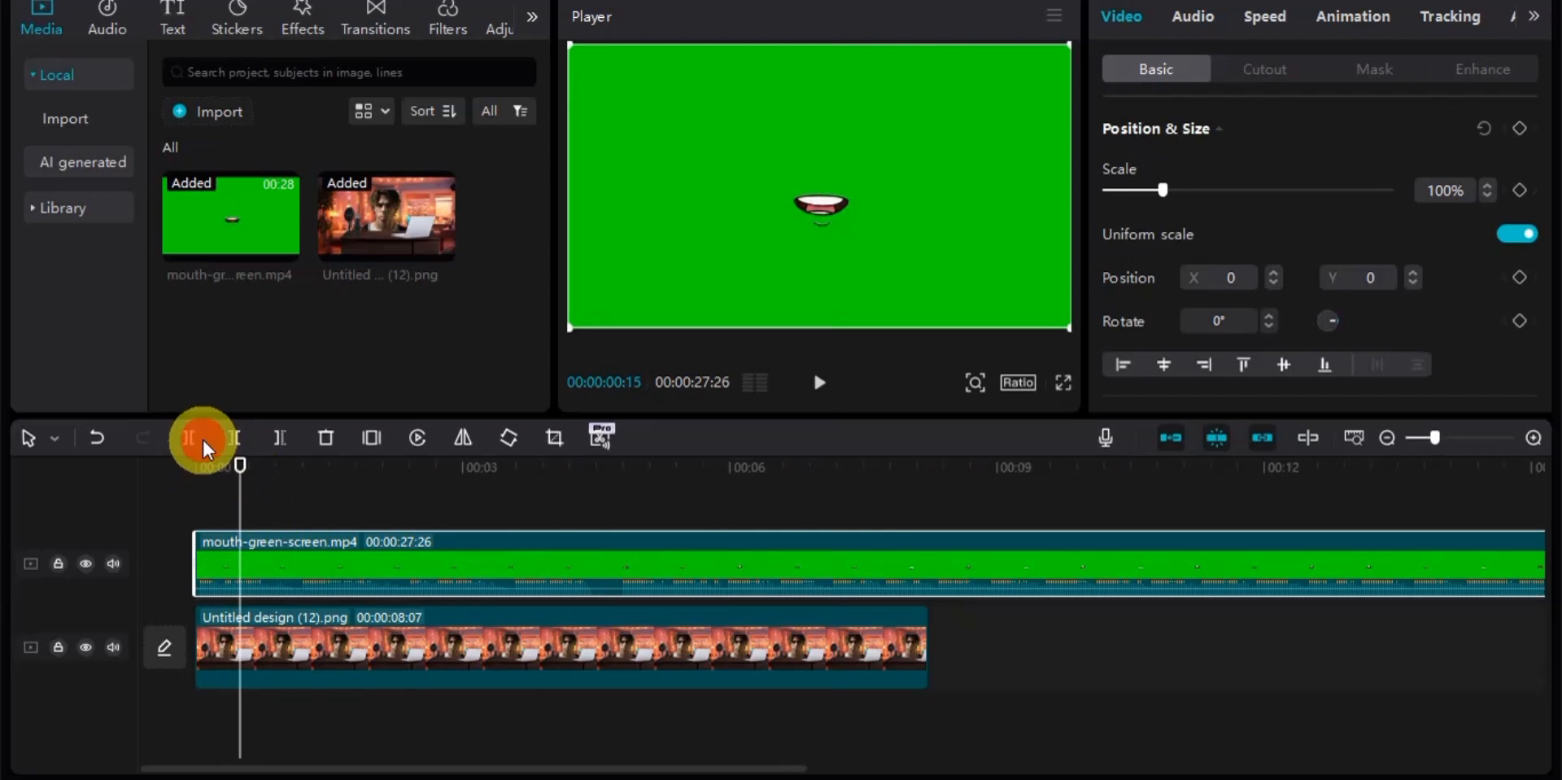
pyautogui.click(191, 440)
pyautogui.click(209, 580)
pyautogui.click(324, 436)
pyautogui.moveTo(278, 568); pyautogui.dragTo(217, 574)
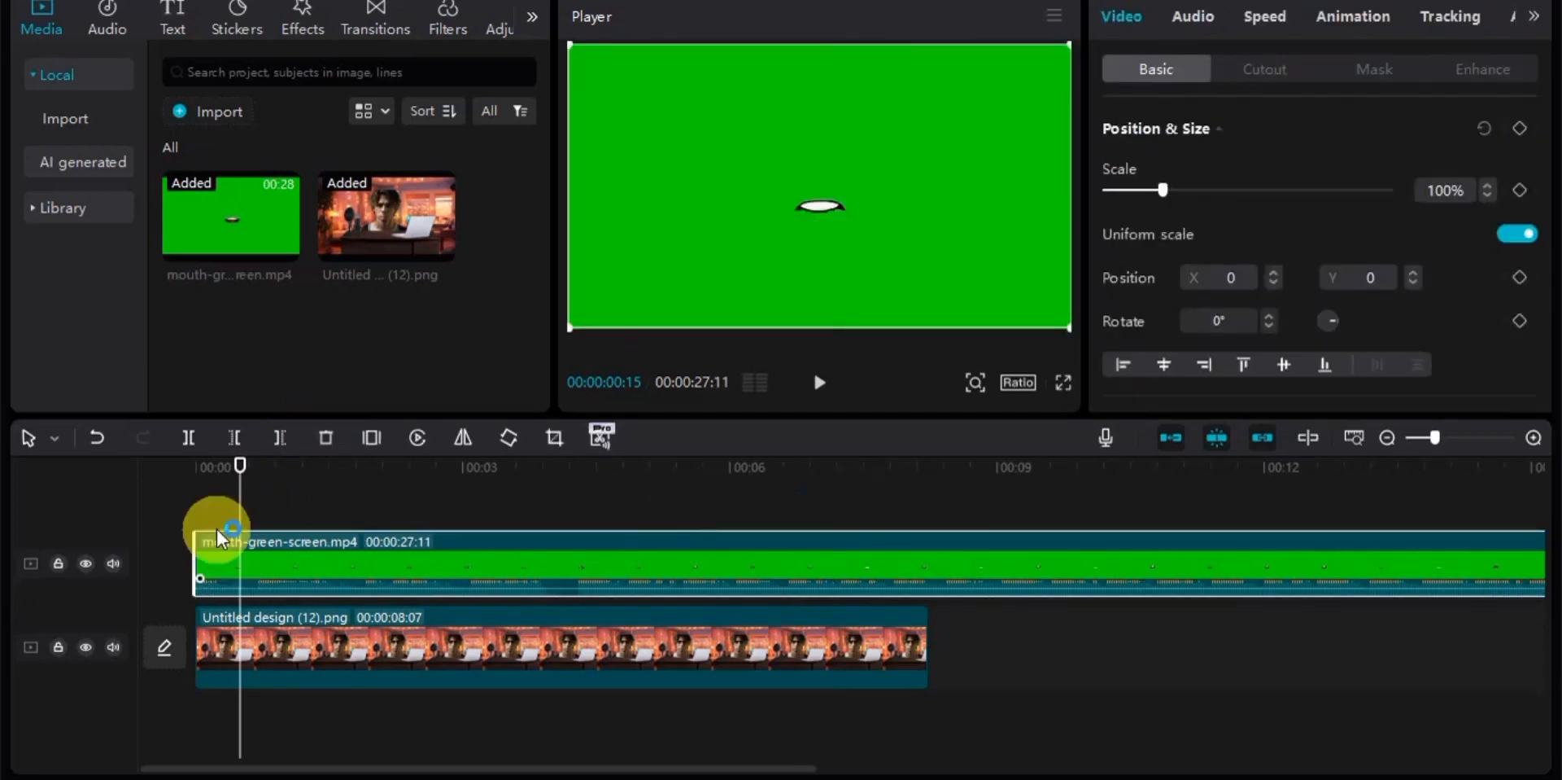
# Split the mouth clip where the scene image ends, at 00:00:08:07, and delete the excess part.
pyautogui.moveTo(241, 464); pyautogui.dragTo(930, 476)
pyautogui.click(188, 437)
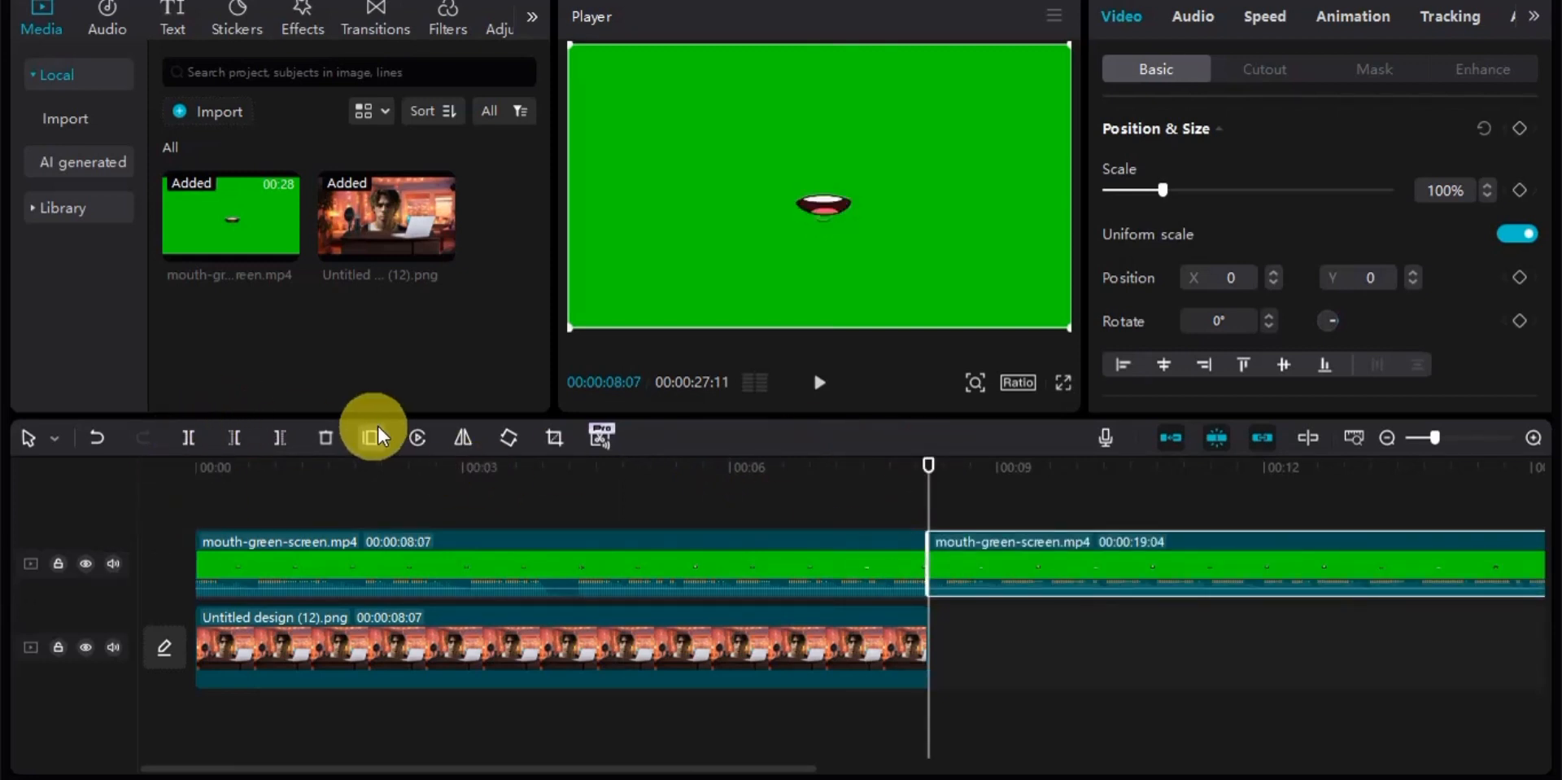
pyautogui.click(327, 437)
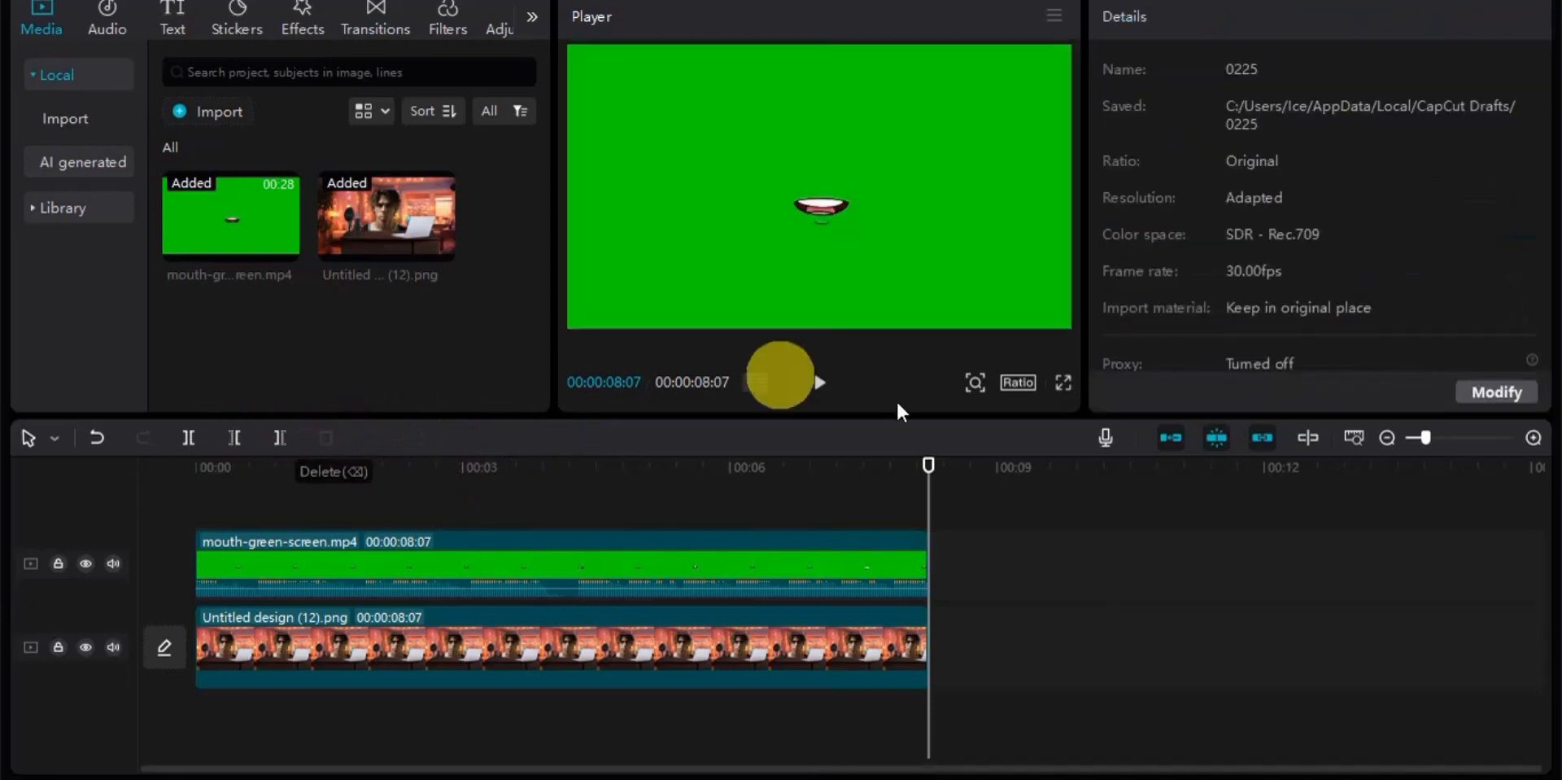
# Key out the mouth clip's green background with Chroma key, using strength 83 and shadow 69.
pyautogui.moveTo(931, 452); pyautogui.dragTo(229, 541)
pyautogui.moveTo(242, 486); pyautogui.dragTo(195, 463)
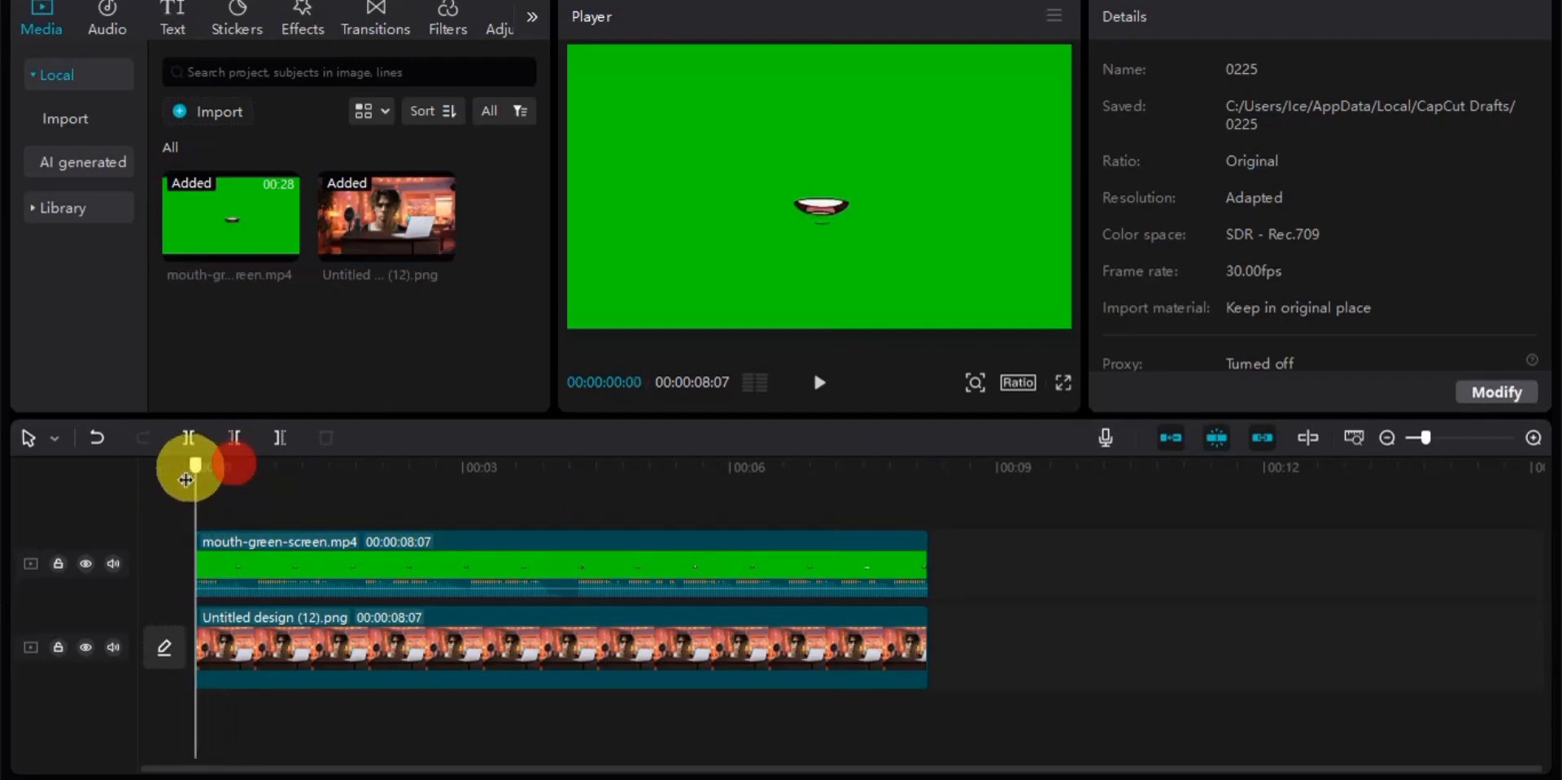
pyautogui.click(230, 574)
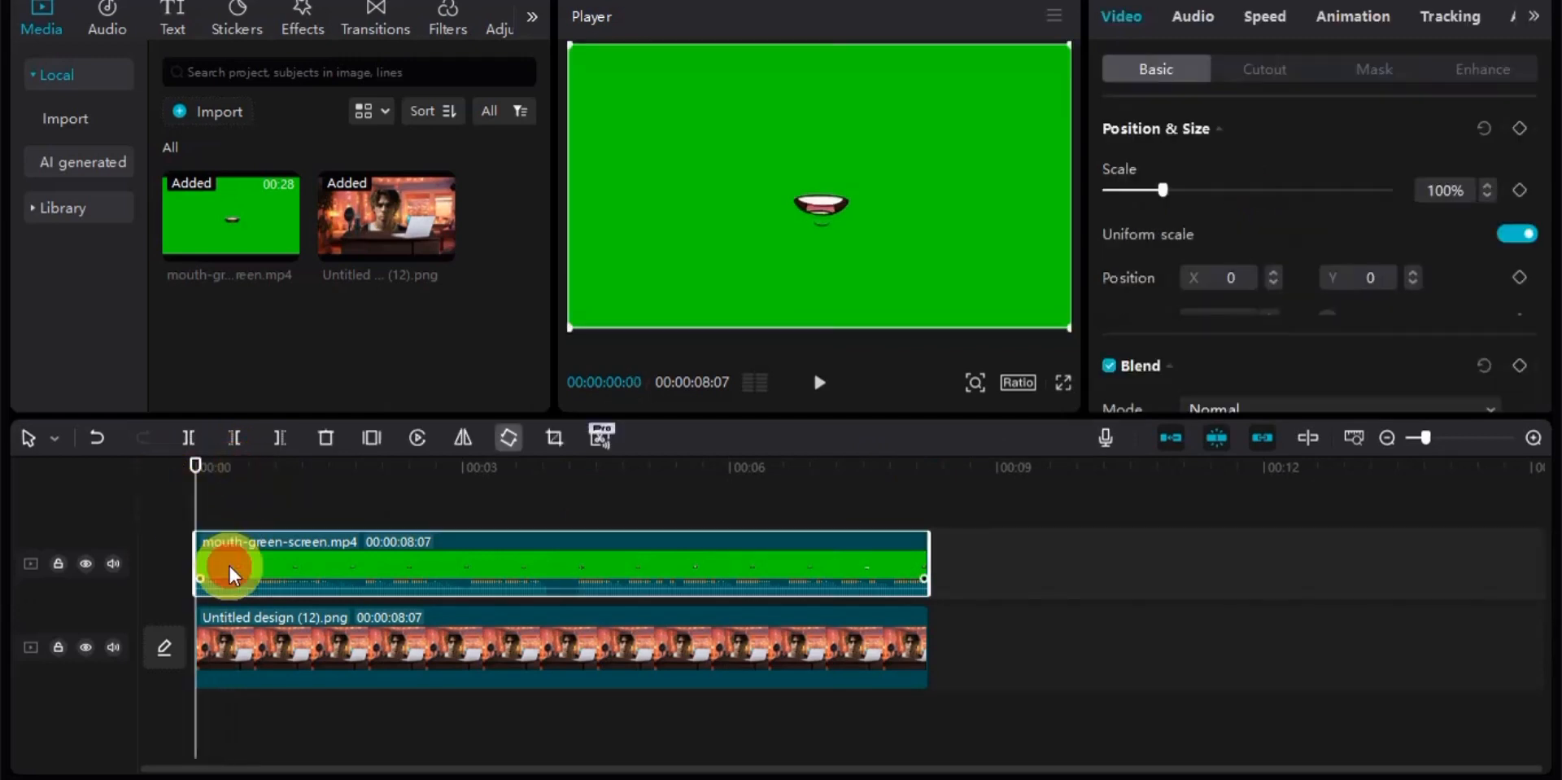
pyautogui.click(1260, 73)
pyautogui.click(1111, 130)
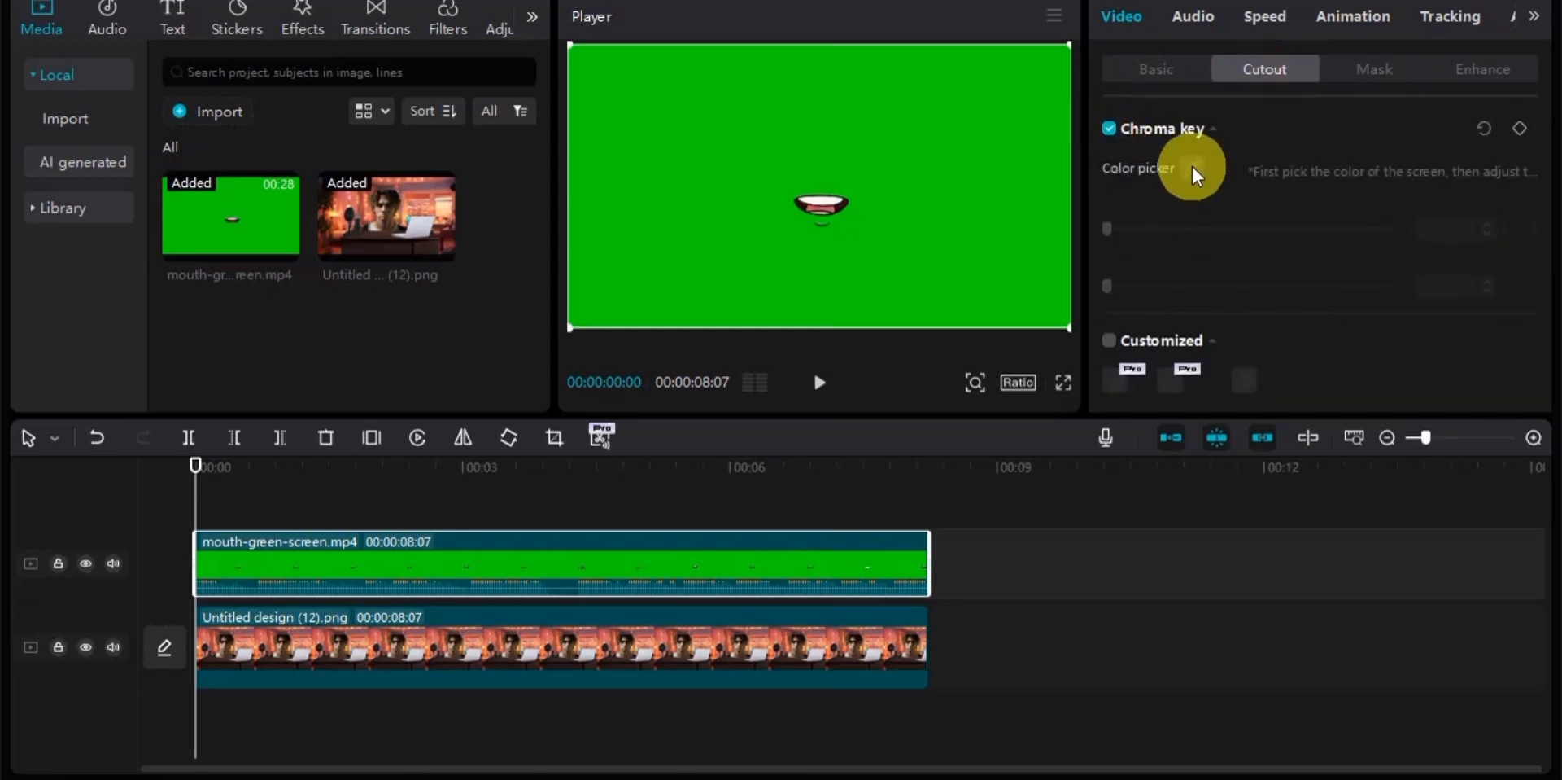
pyautogui.click(1194, 168)
pyautogui.click(999, 147)
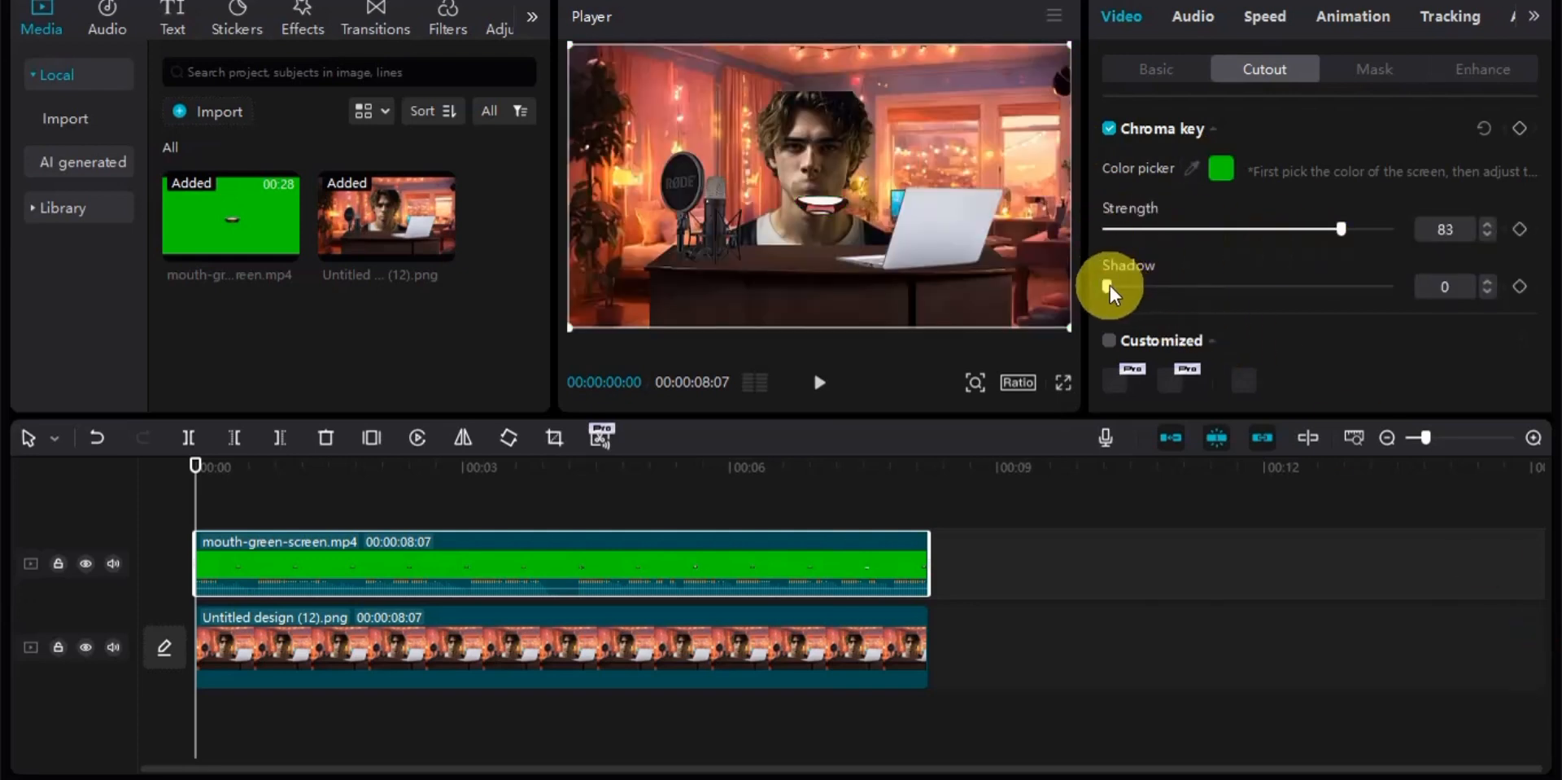
pyautogui.moveTo(1106, 285); pyautogui.dragTo(1300, 293)
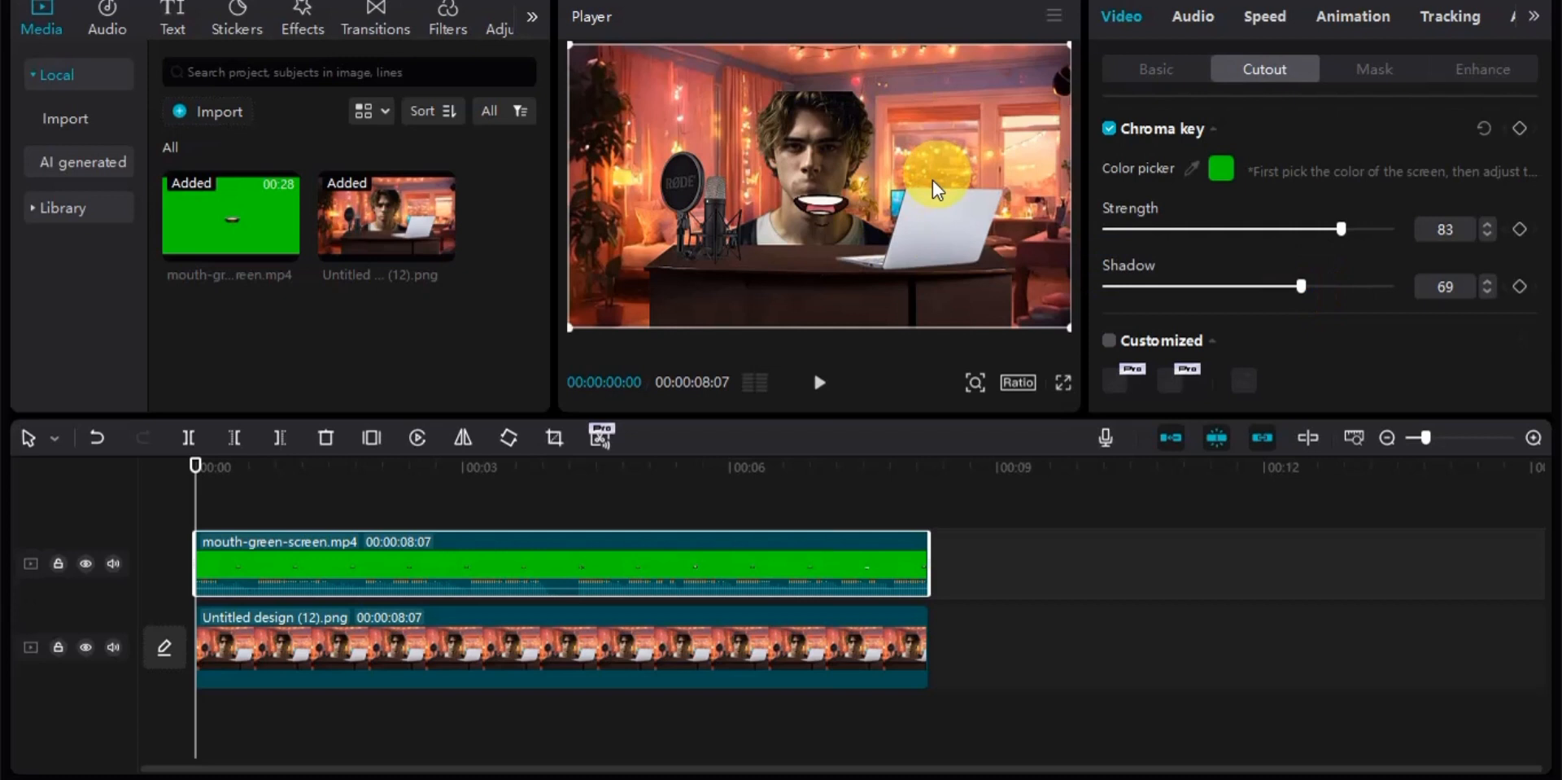
# Shrink the keyed mouth clip and position it over the mouth area of the man's face.
pyautogui.moveTo(826, 199); pyautogui.dragTo(808, 183)
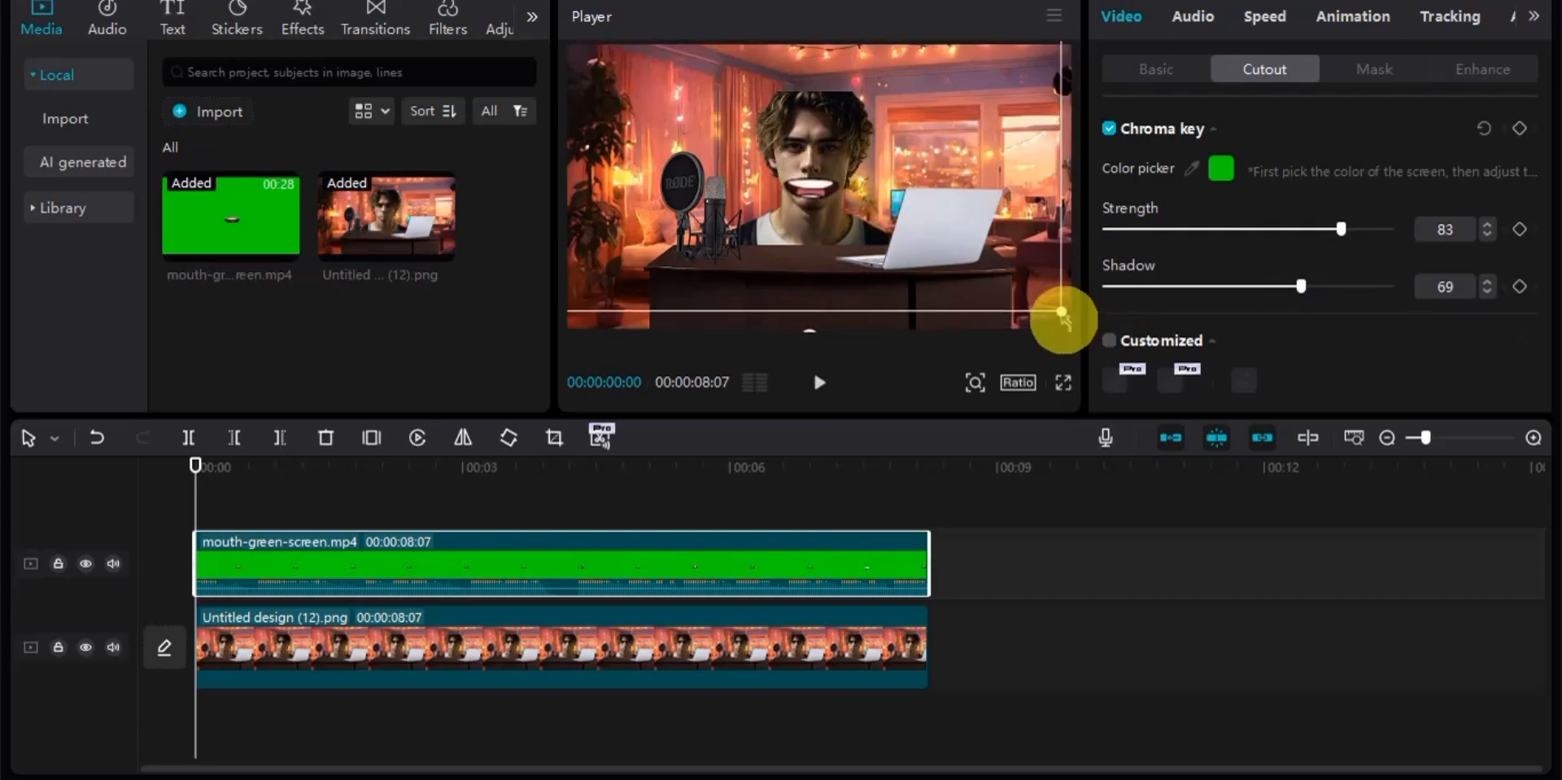
pyautogui.moveTo(1060, 310); pyautogui.dragTo(961, 254)
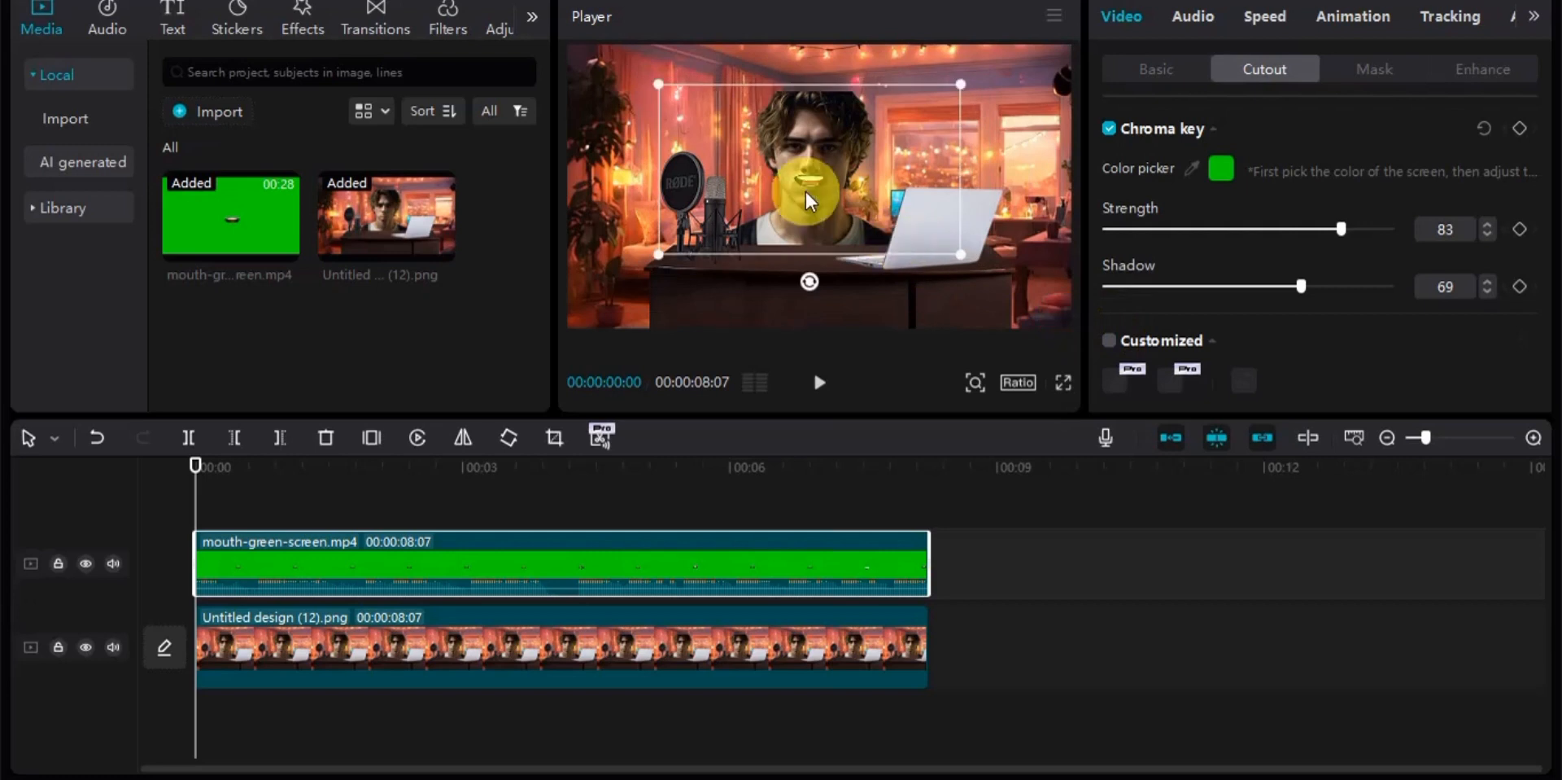
pyautogui.click(575, 247)
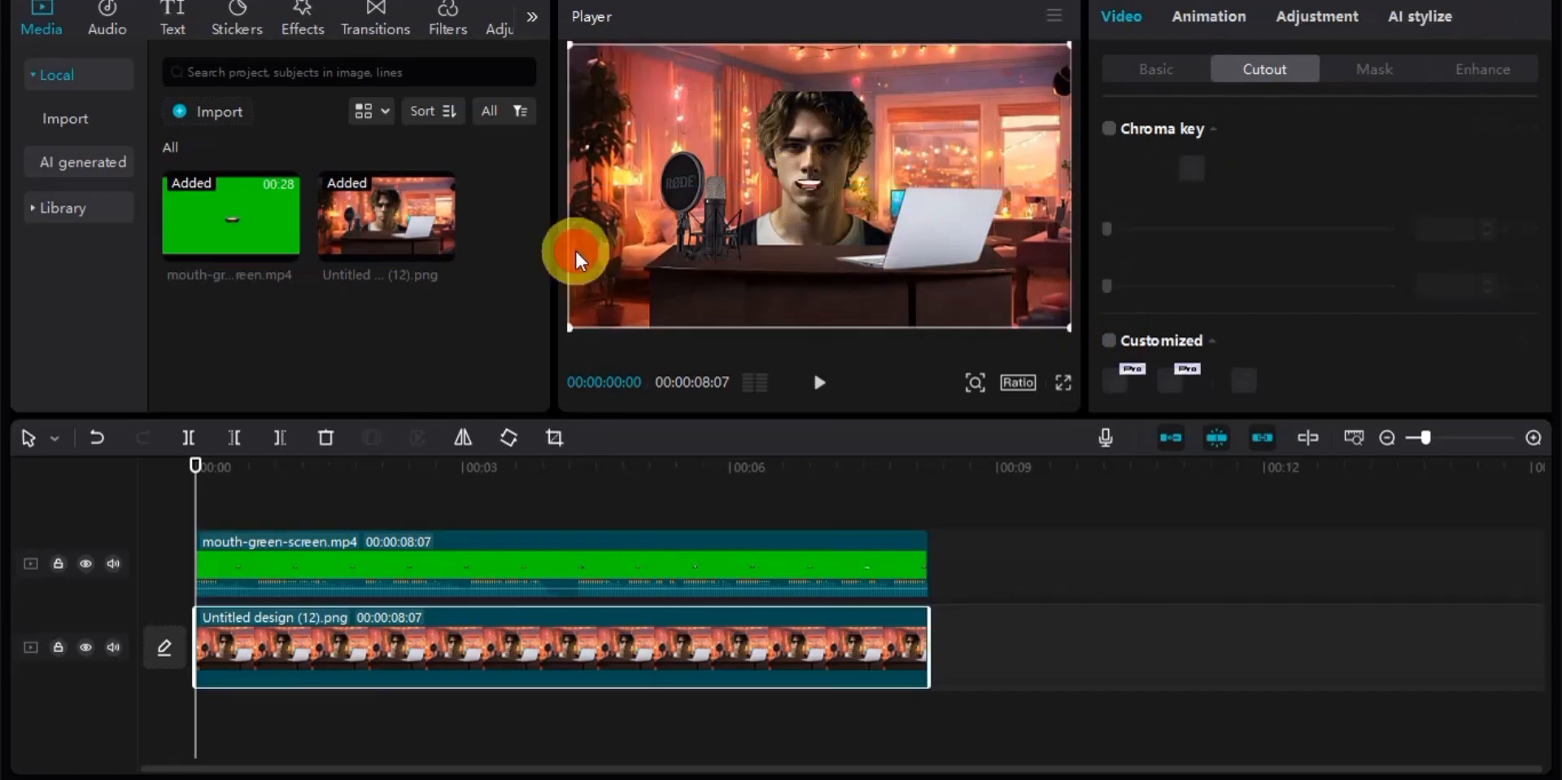
# Mute the mouth clip's audio and play back the opening seconds of the composite to check the animation.
pyautogui.click(113, 564)
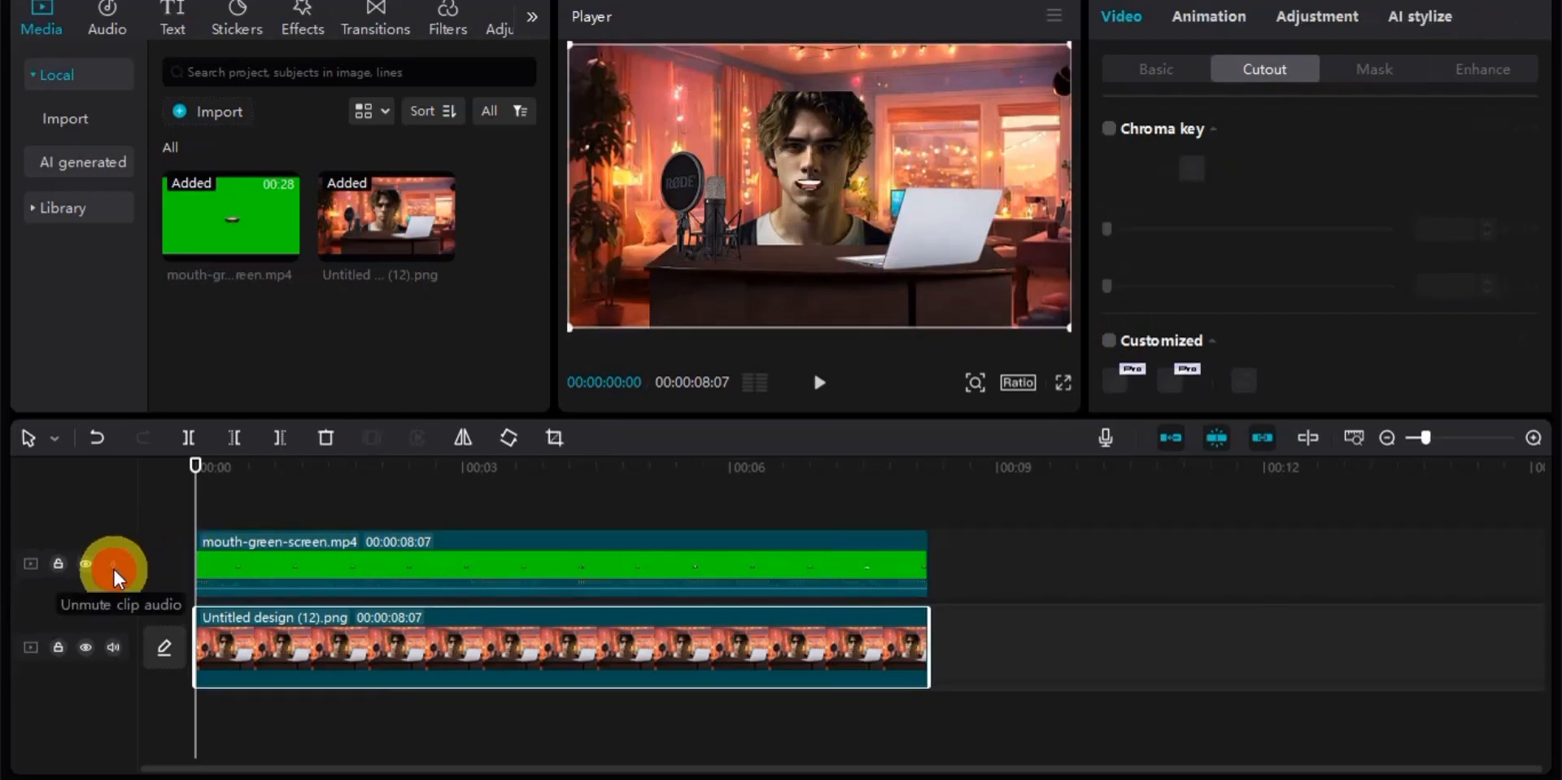
pyautogui.click(819, 384)
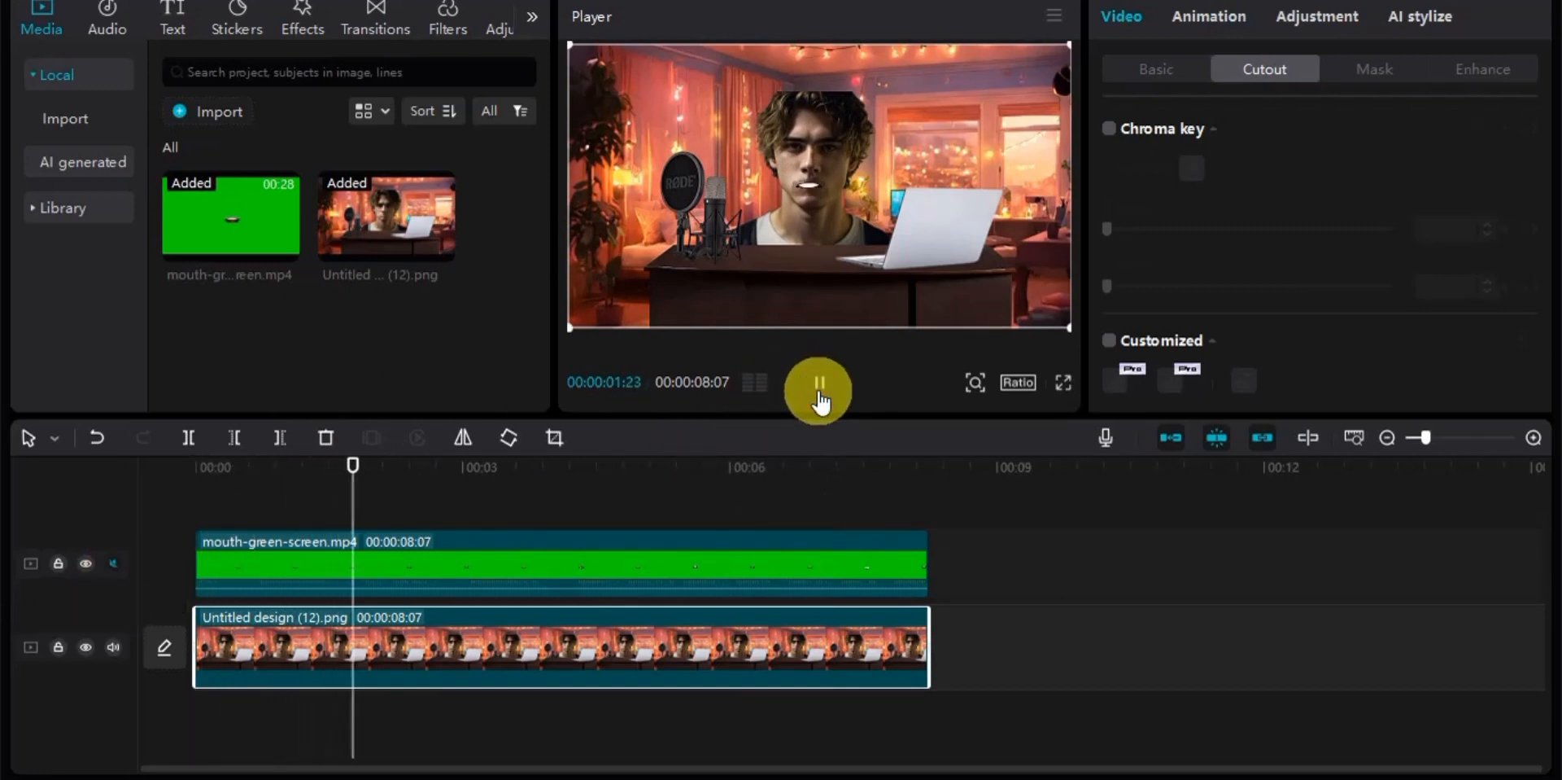
pyautogui.click(820, 387)
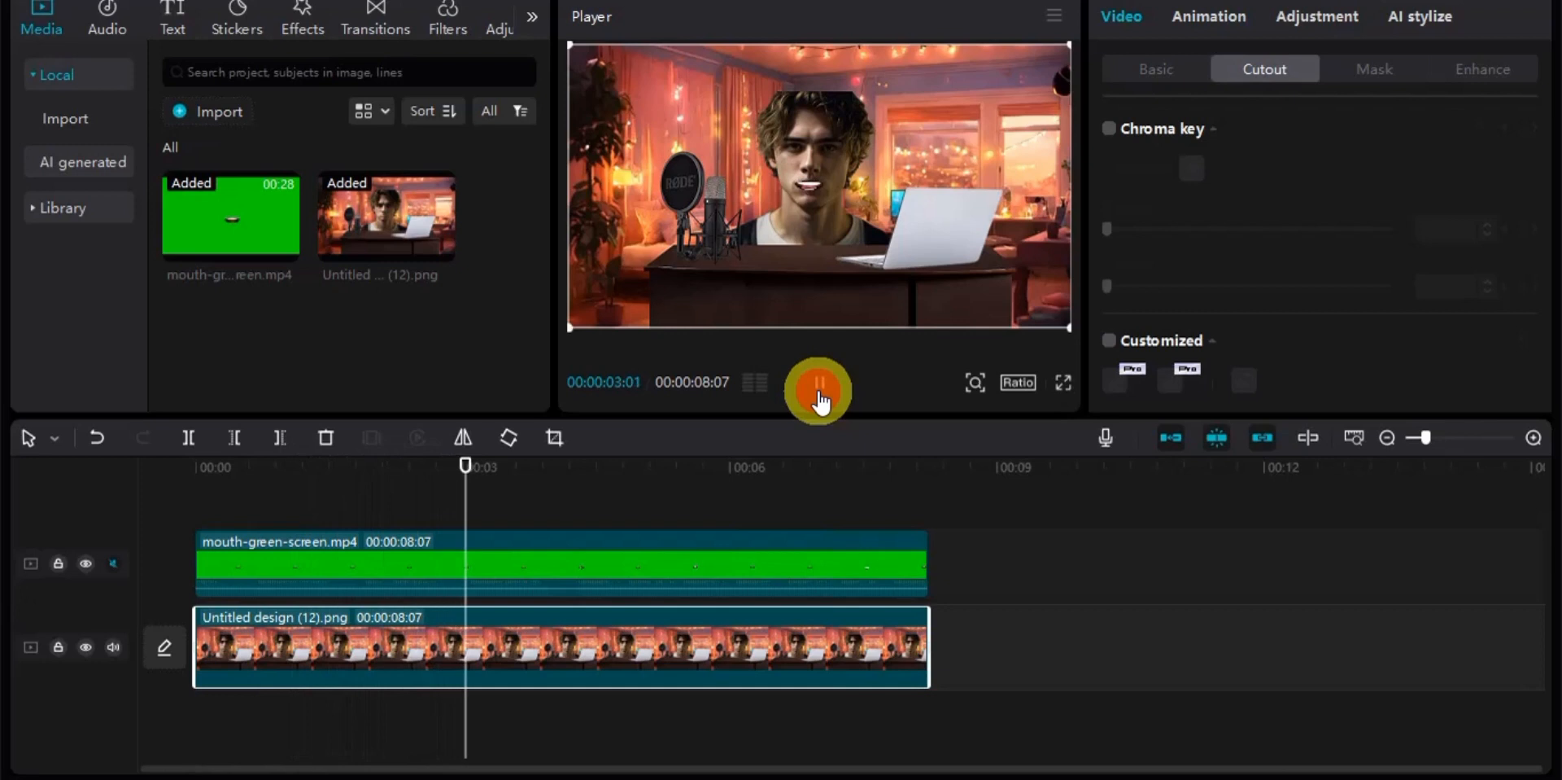